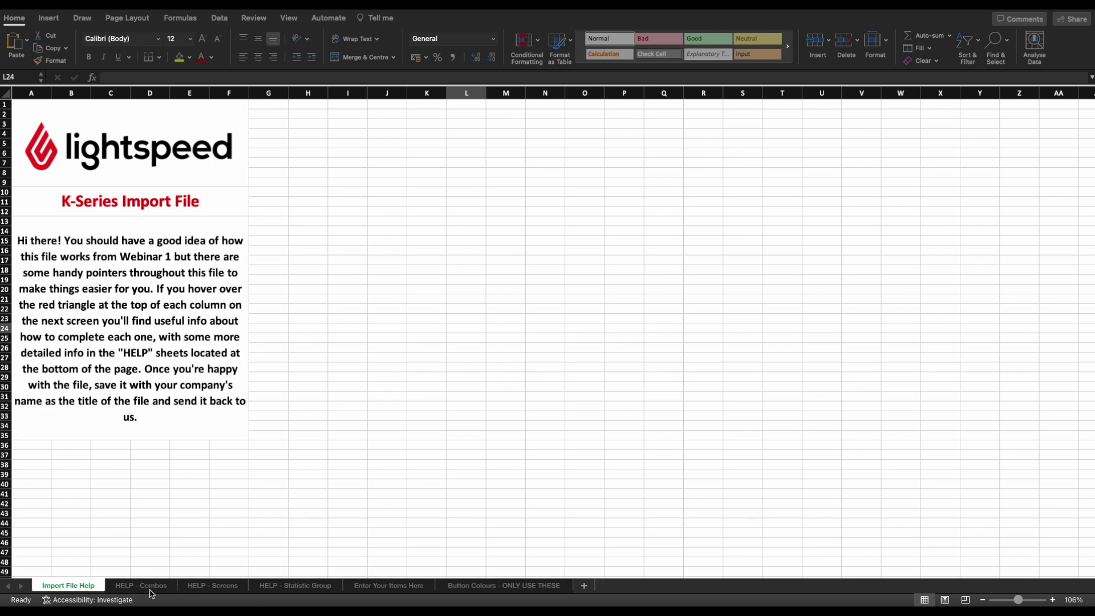
# Open the HELP - Combos sheet explaining star-marked combo items in the Selection column.
pyautogui.click(150, 589)
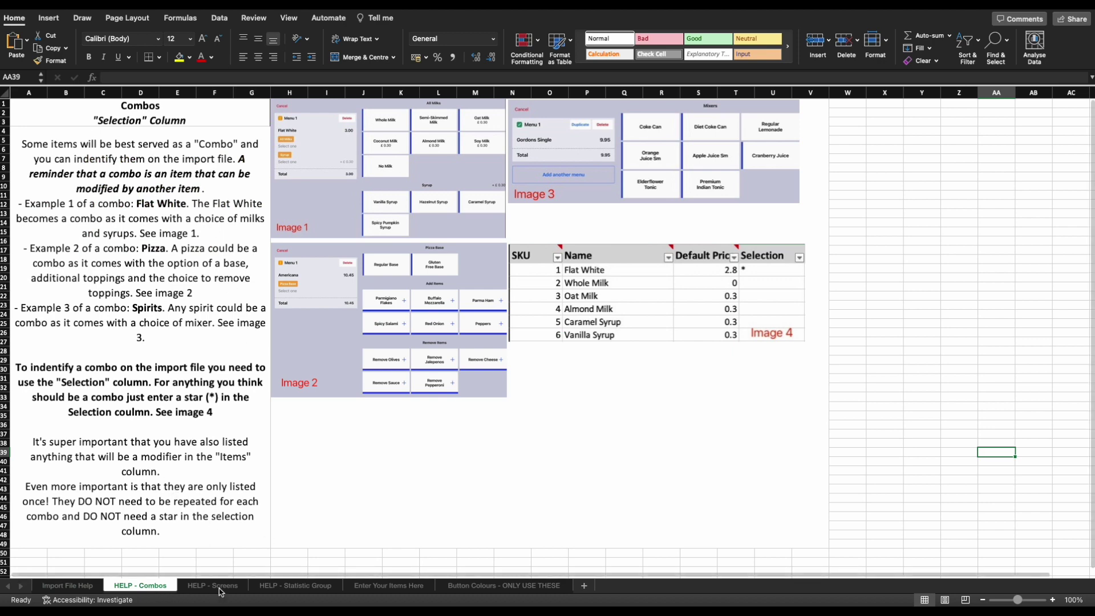
# Look through the HELP - Screens and HELP - Statistic Group sheets, then open Enter Your Items Here.
pyautogui.click(242, 591)
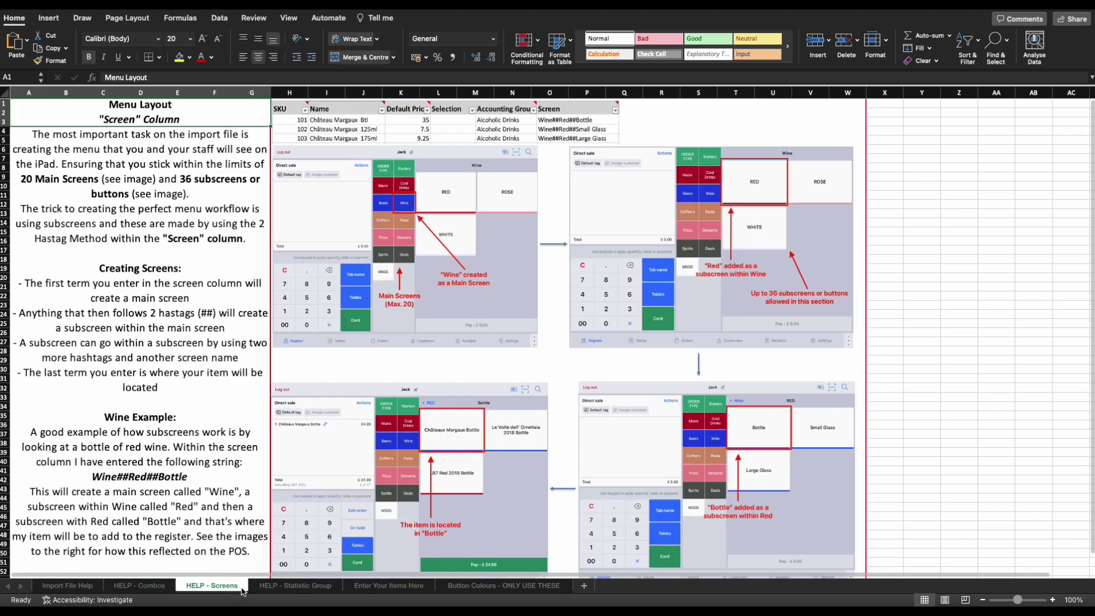
pyautogui.click(280, 591)
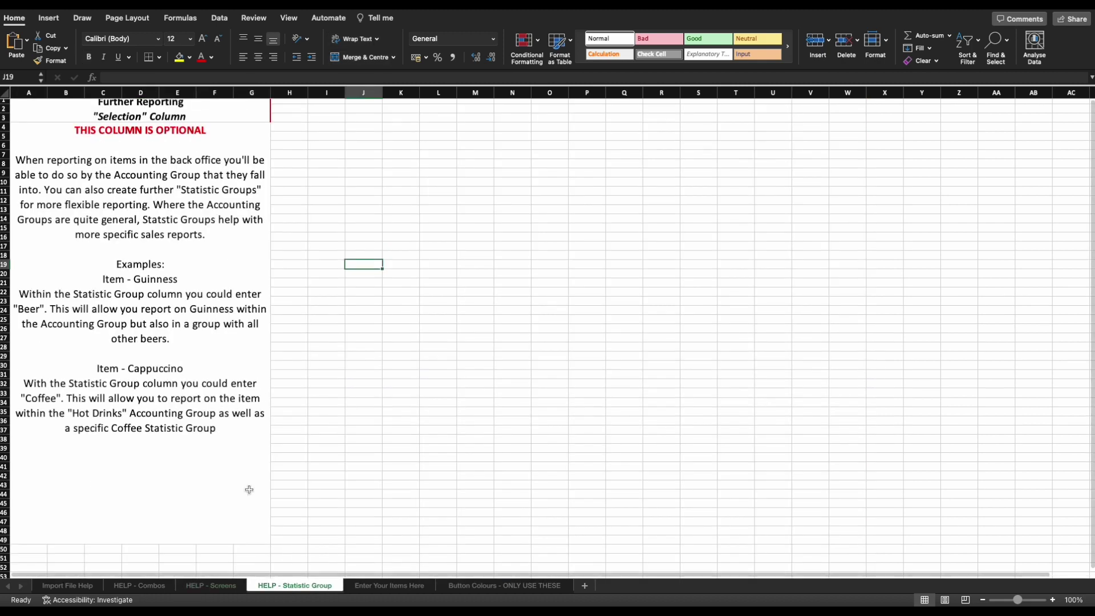
pyautogui.scroll(1, 249, 490)
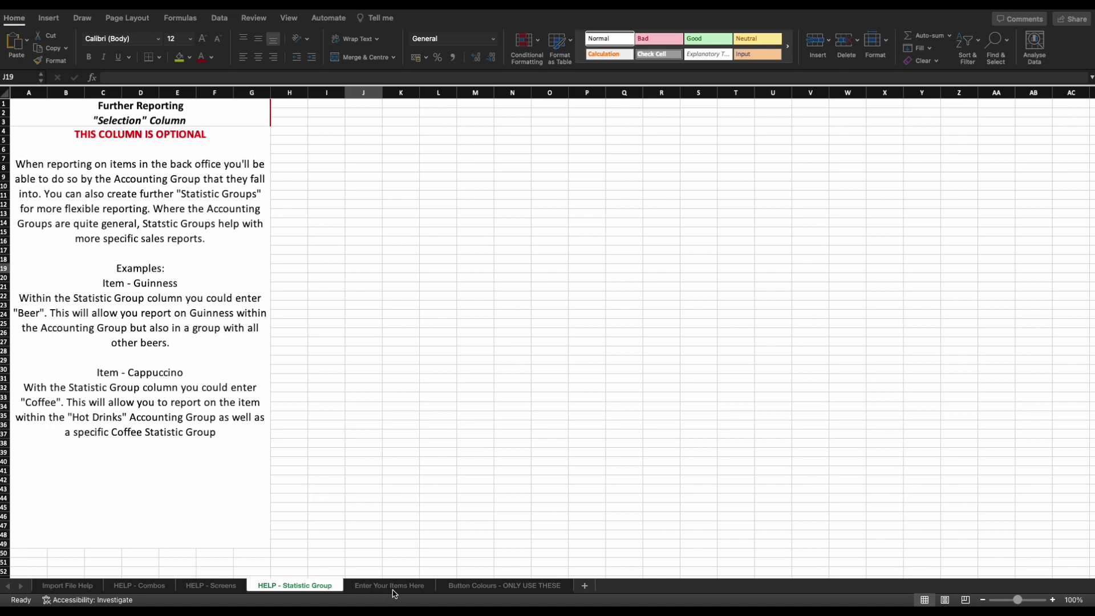
pyautogui.click(393, 588)
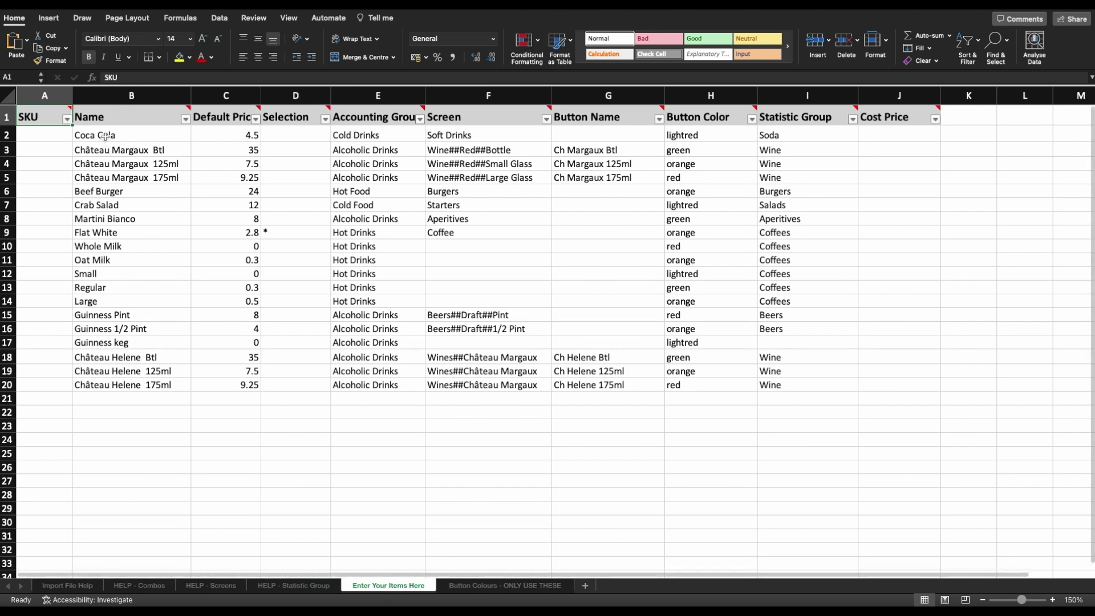
pyautogui.moveTo(104, 136); pyautogui.dragTo(804, 390)
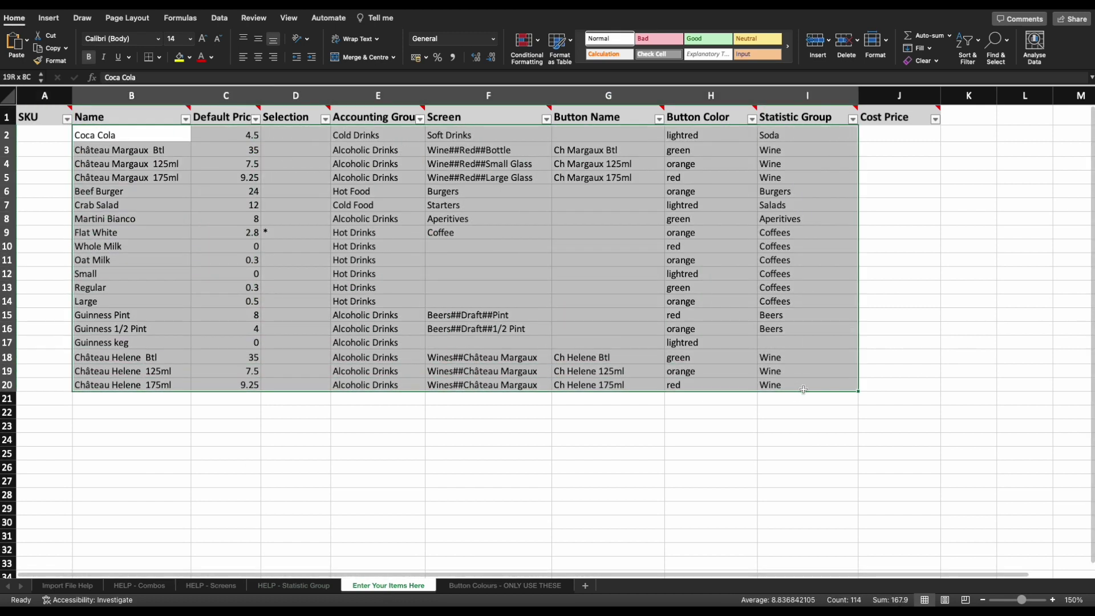
pyautogui.click(483, 471)
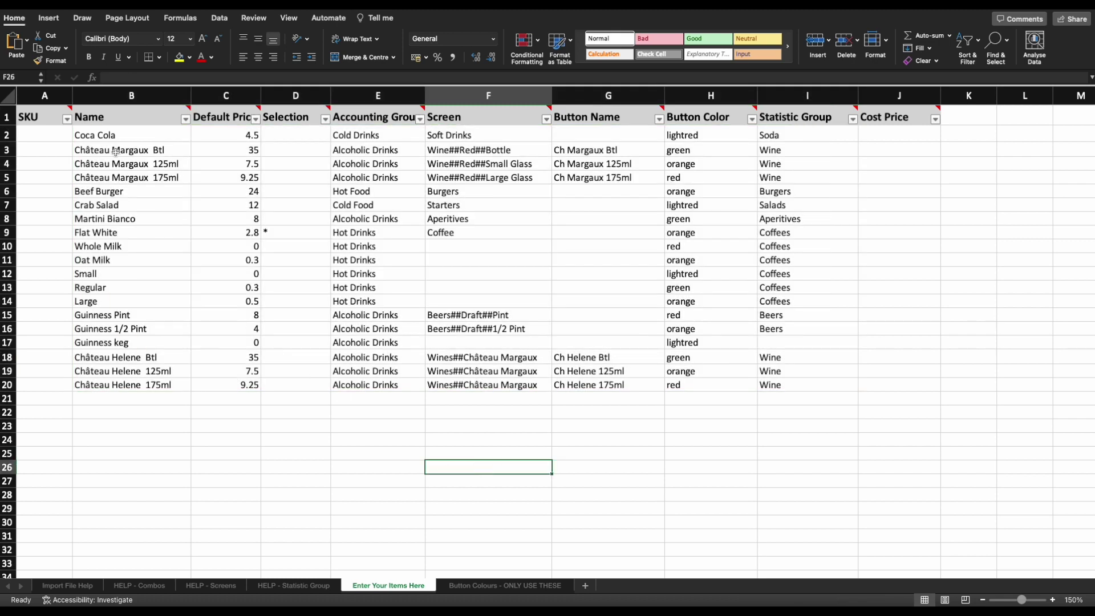
pyautogui.moveTo(72, 107)
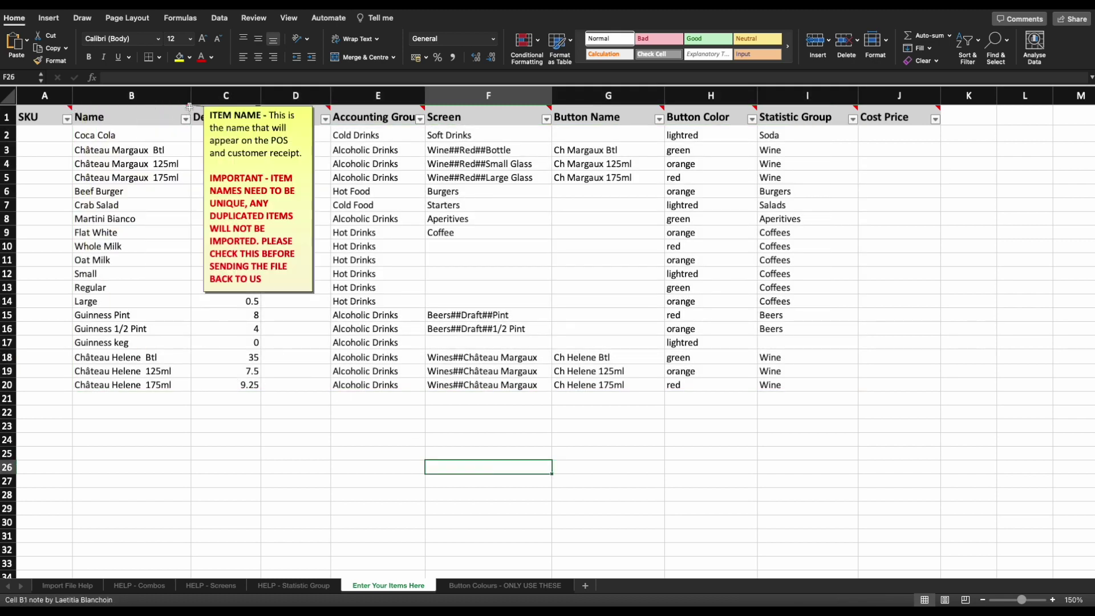
pyautogui.moveTo(331, 105)
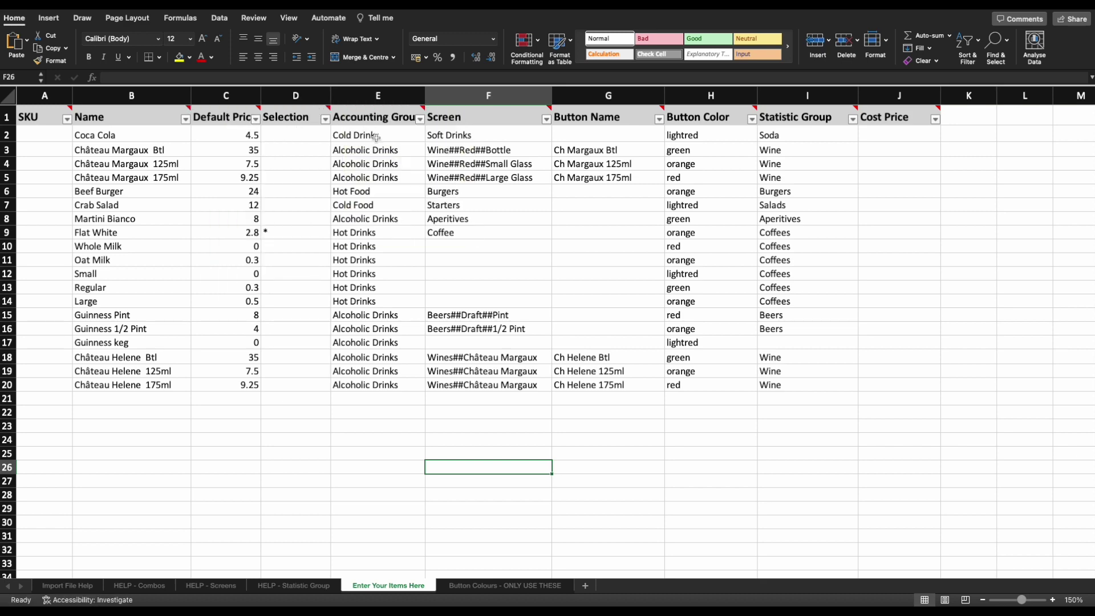
pyautogui.moveTo(466, 124)
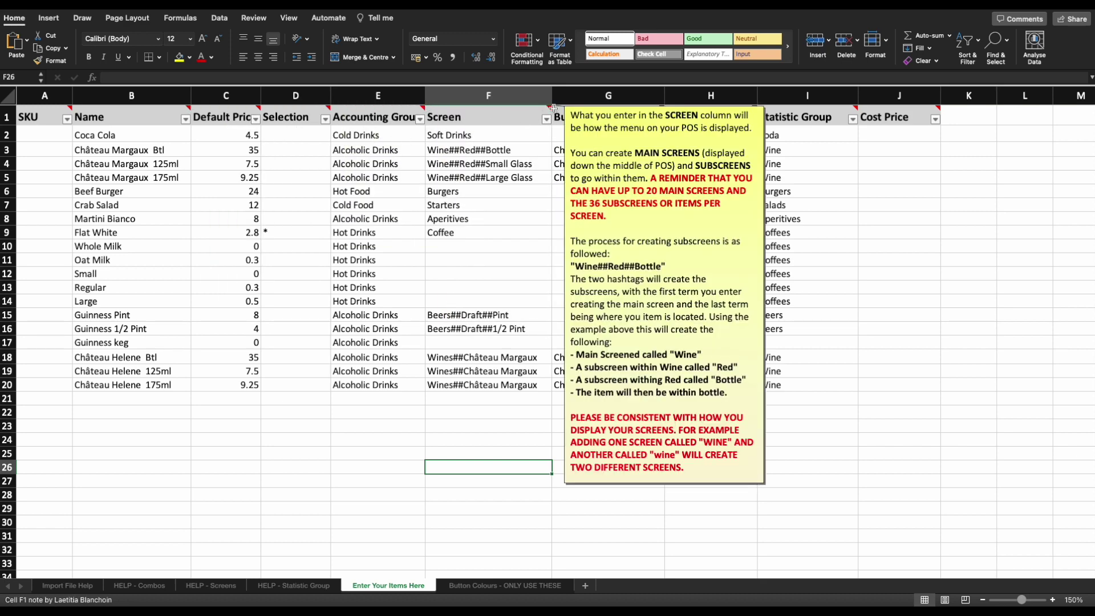
pyautogui.moveTo(553, 109)
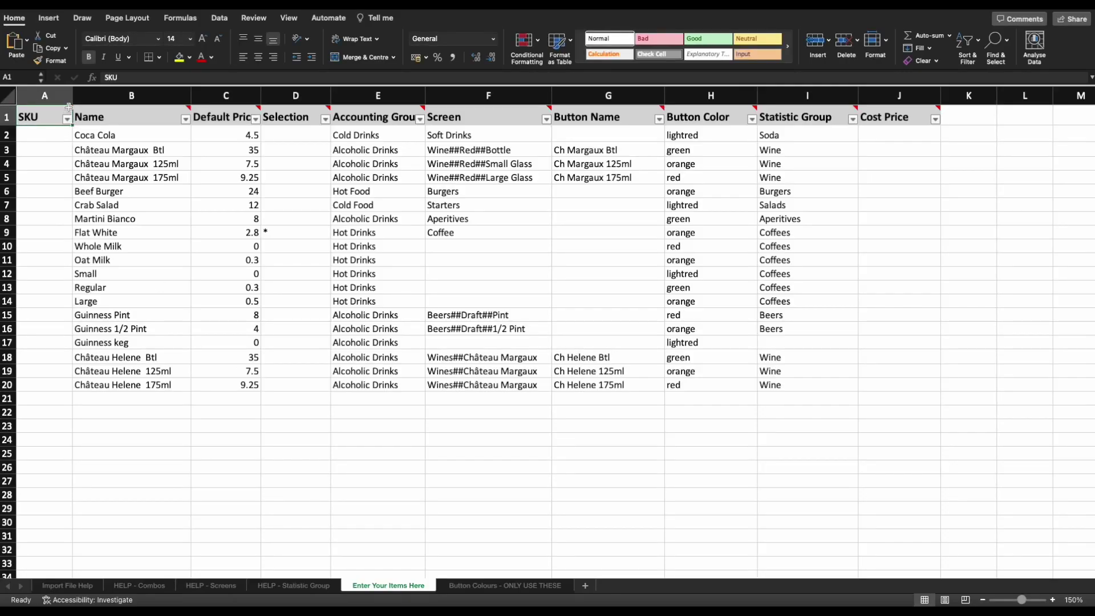
# Number the SKUs 1 to 19 in A2:A20 by filling down a 1, 2, 3 pattern.
pyautogui.moveTo(69, 107)
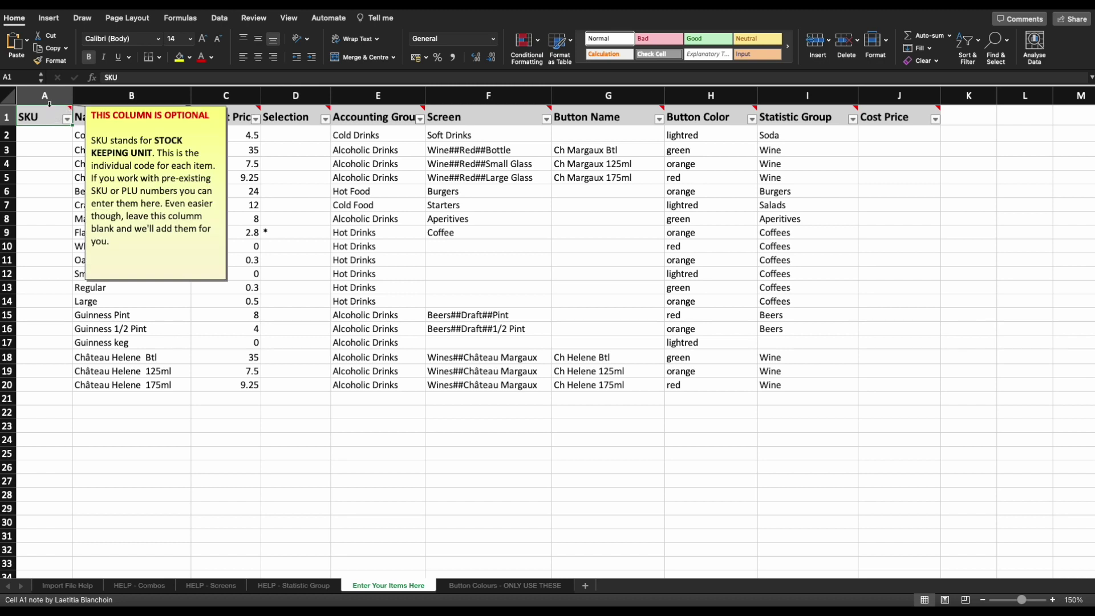
pyautogui.click(46, 98)
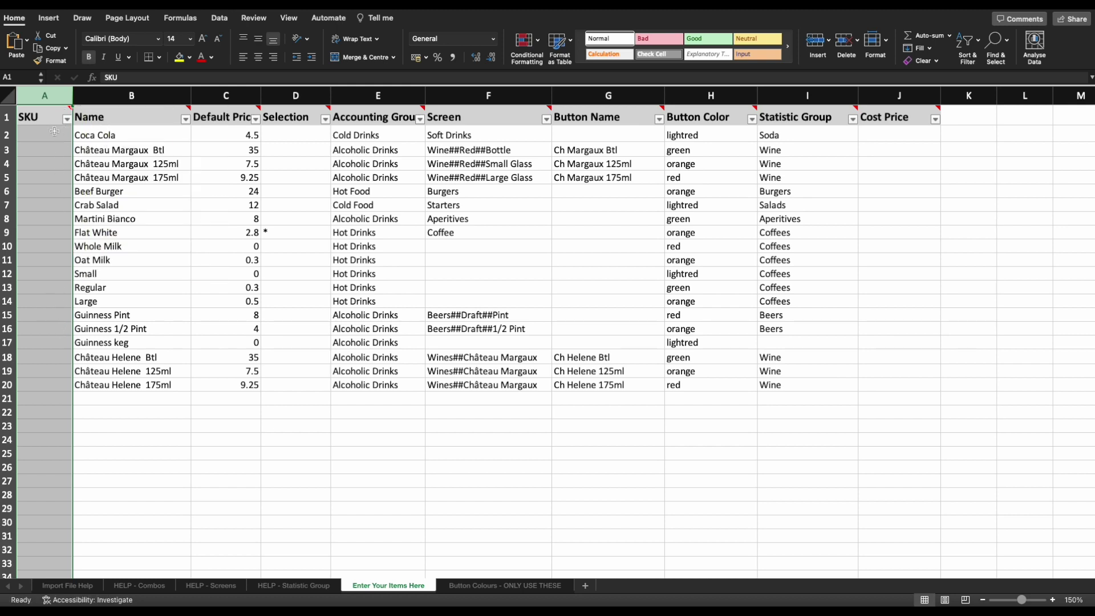
pyautogui.moveTo(69, 109)
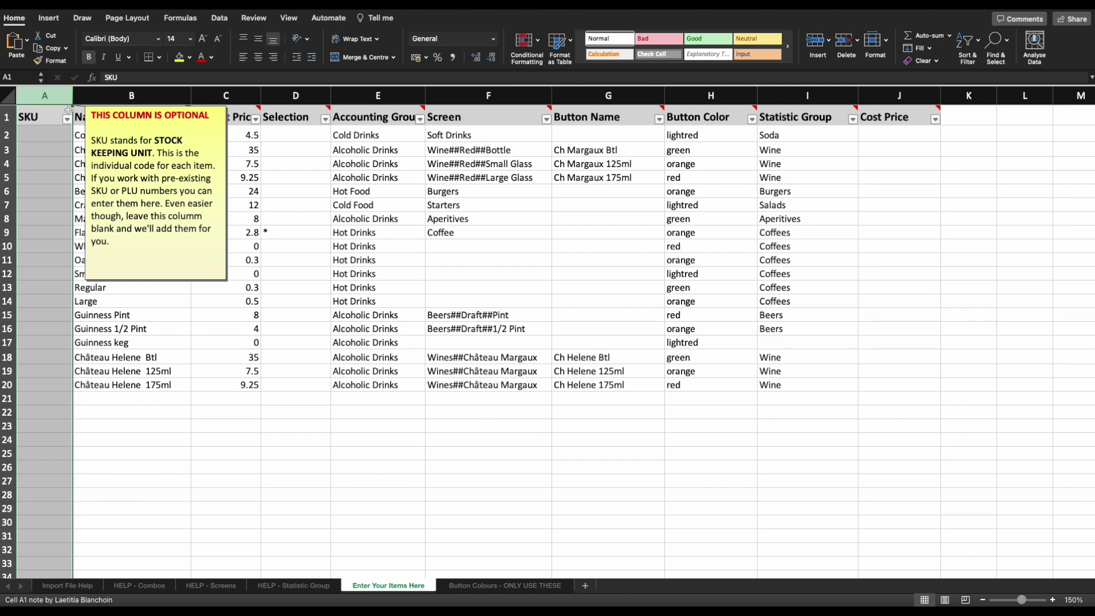
pyautogui.click(44, 138)
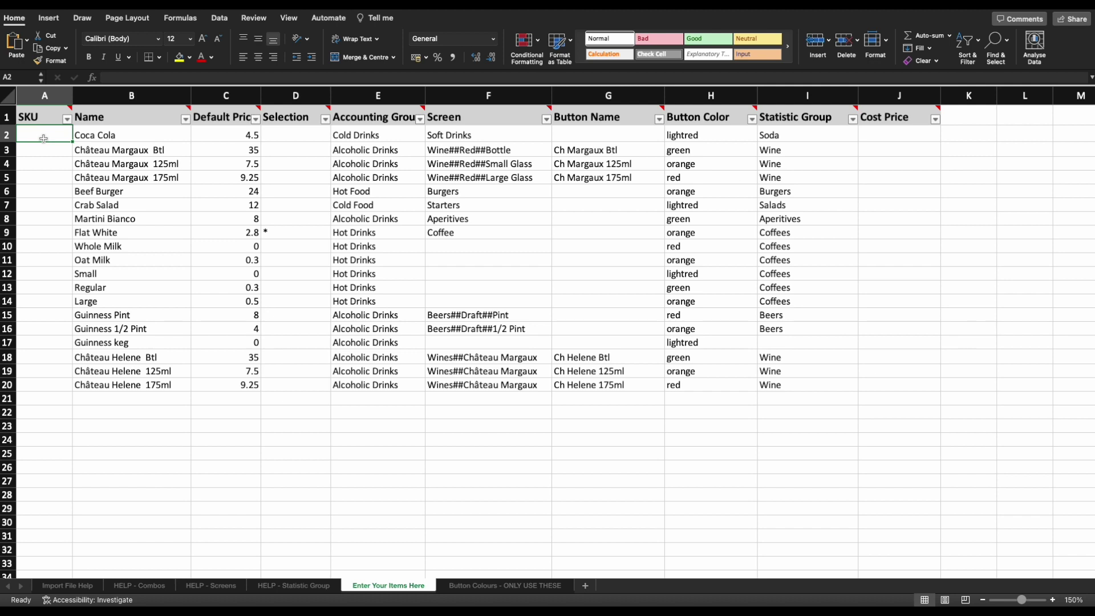
pyautogui.write('1')
pyautogui.press('Return')
pyautogui.write('2')
pyautogui.press('Return')
pyautogui.write('3')
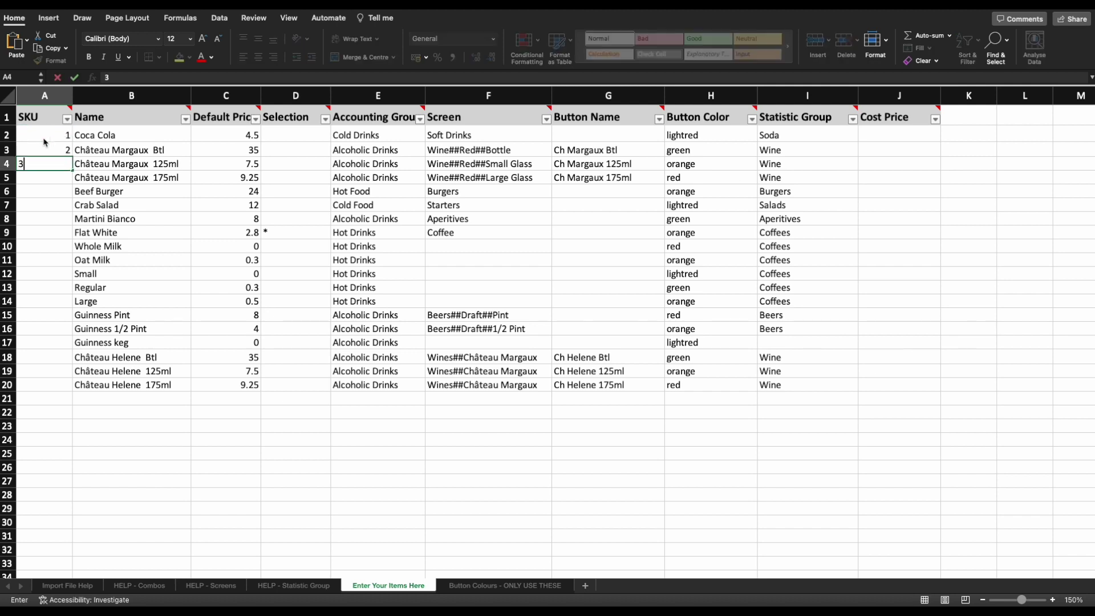
pyautogui.moveTo(45, 141); pyautogui.dragTo(54, 165)
pyautogui.doubleClick(73, 170)
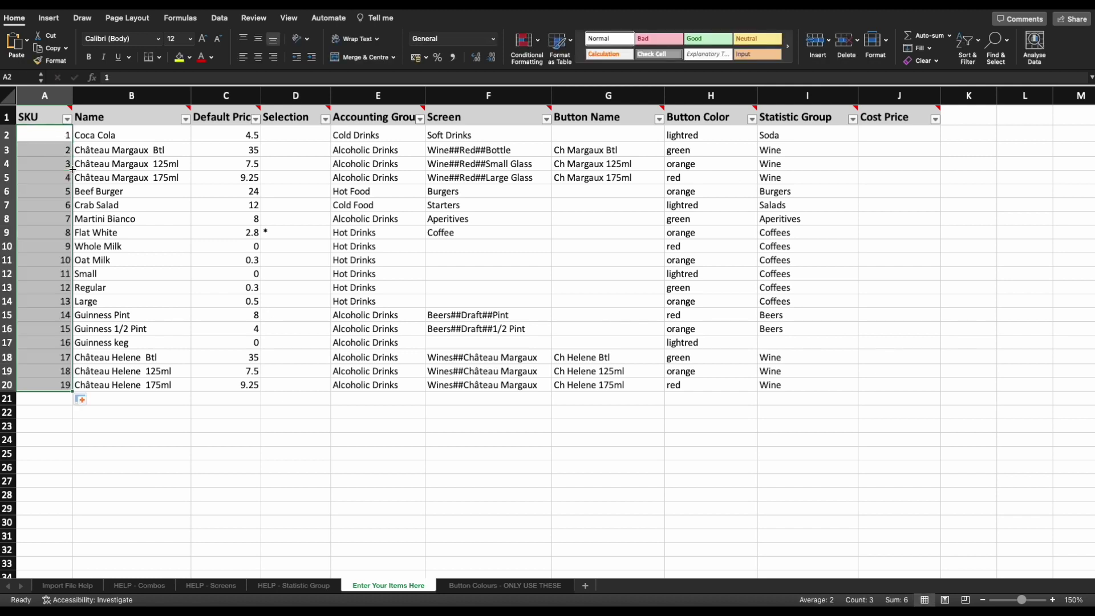
pyautogui.click(140, 400)
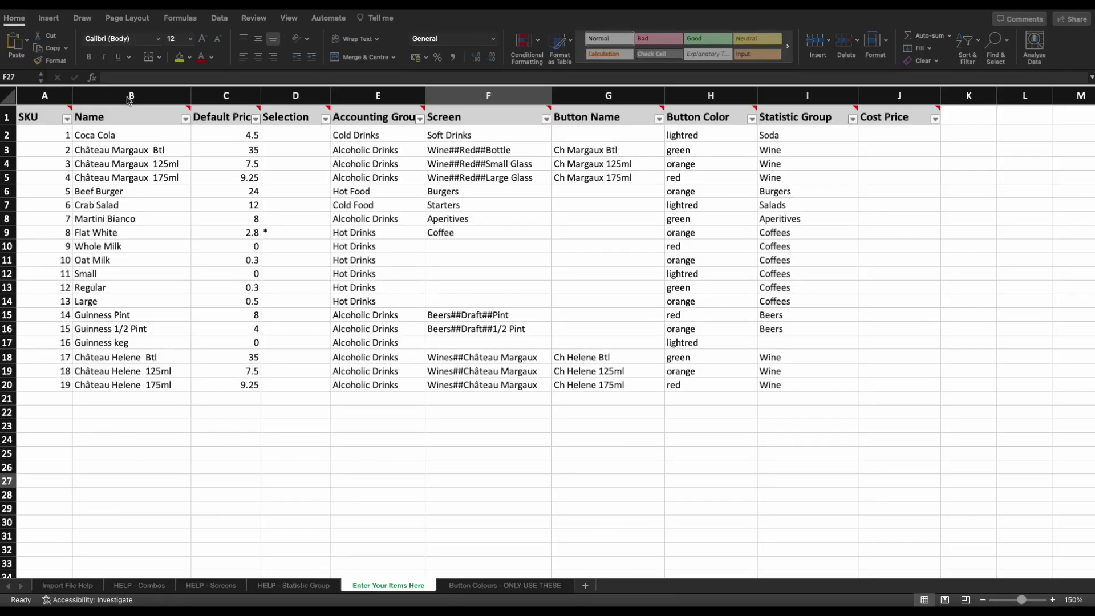
pyautogui.click(131, 98)
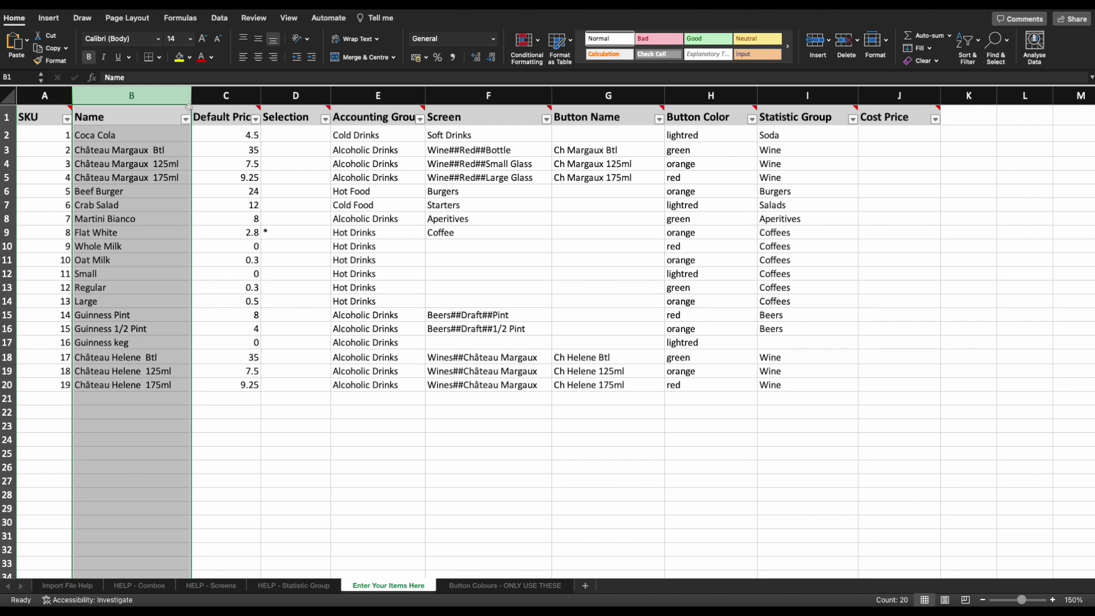
pyautogui.moveTo(189, 107)
pyautogui.click(179, 132)
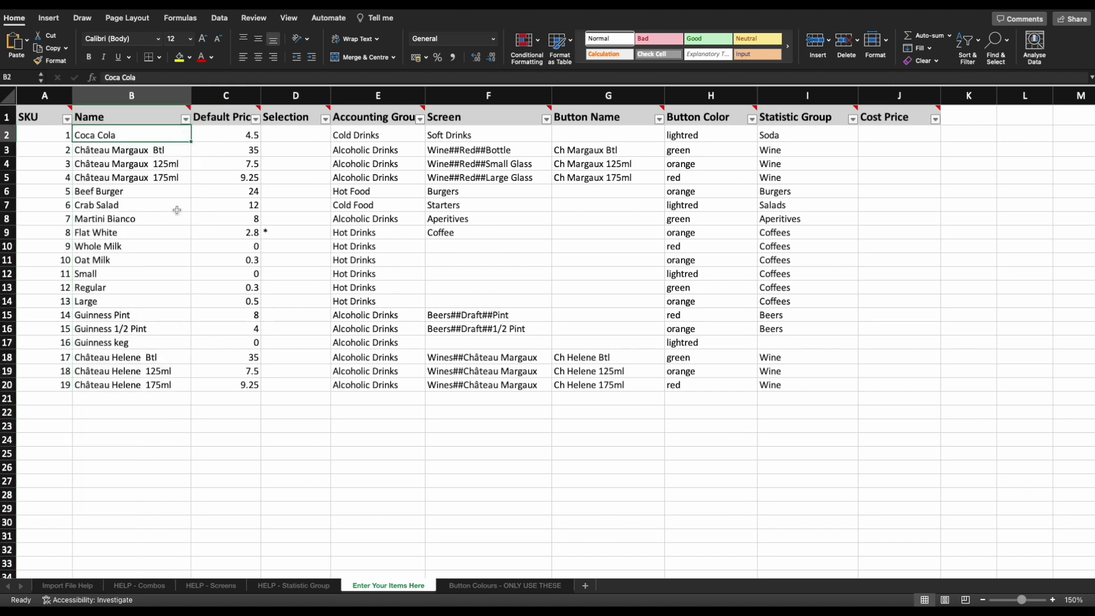
pyautogui.click(150, 403)
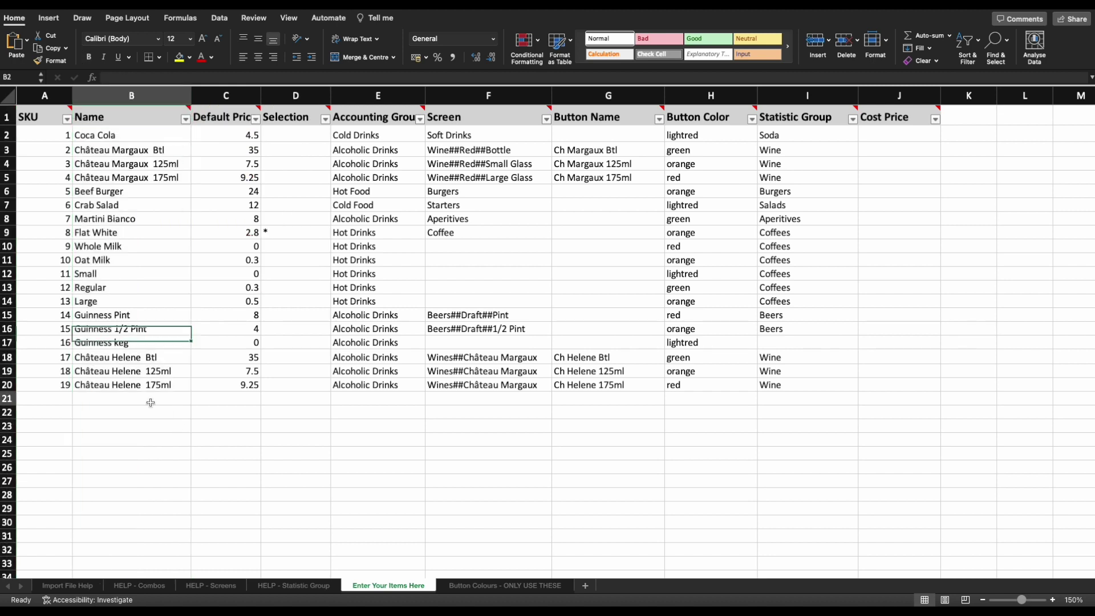
pyautogui.write('Coca Cola')
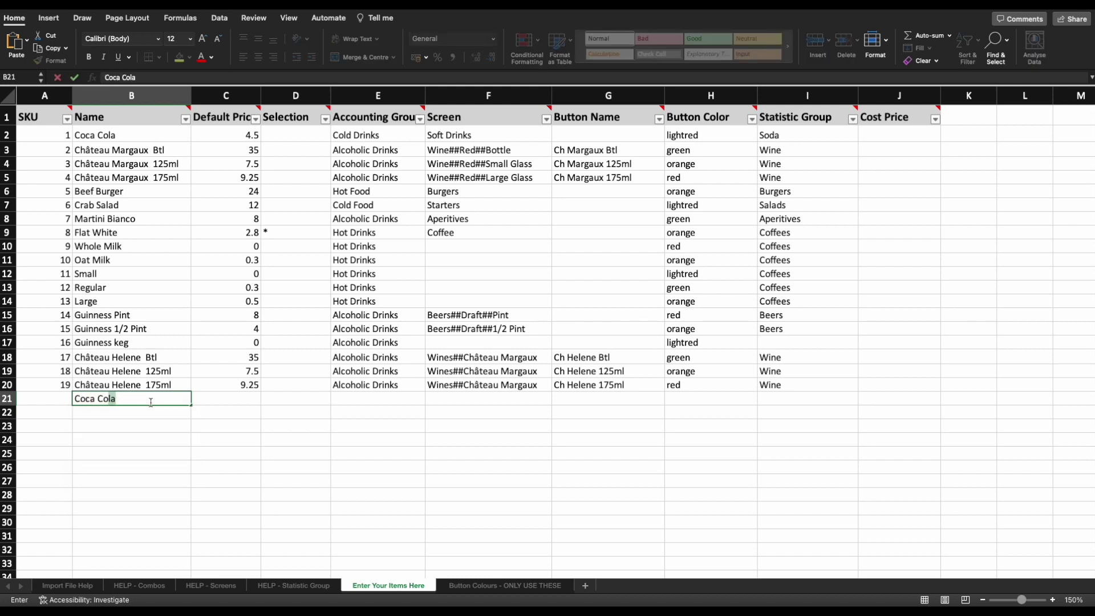
pyautogui.click(226, 425)
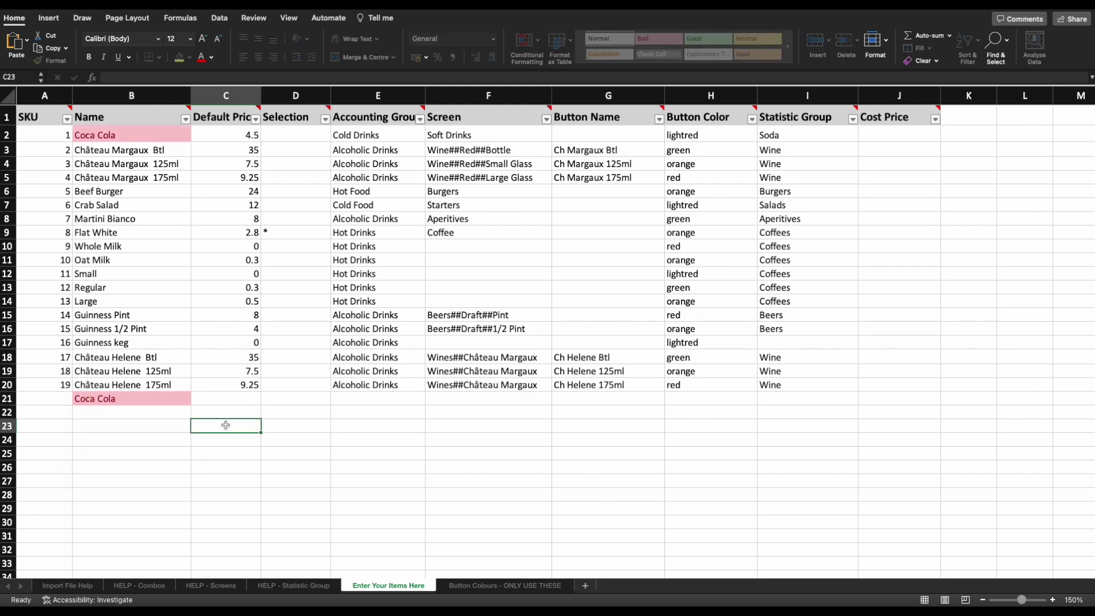
pyautogui.click(150, 403)
pyautogui.click(137, 135)
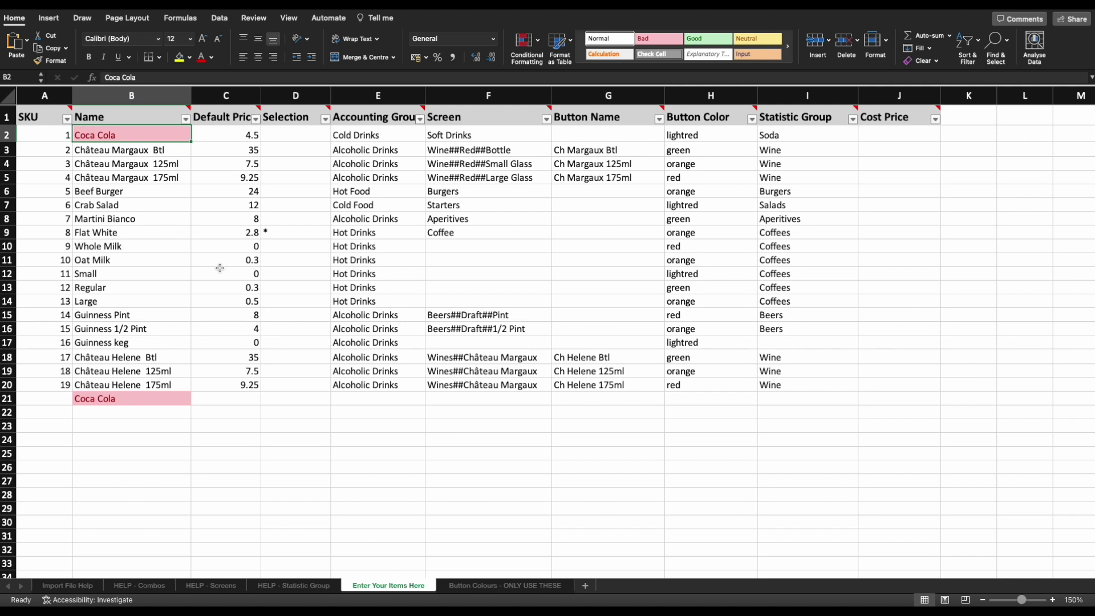
pyautogui.click(138, 398)
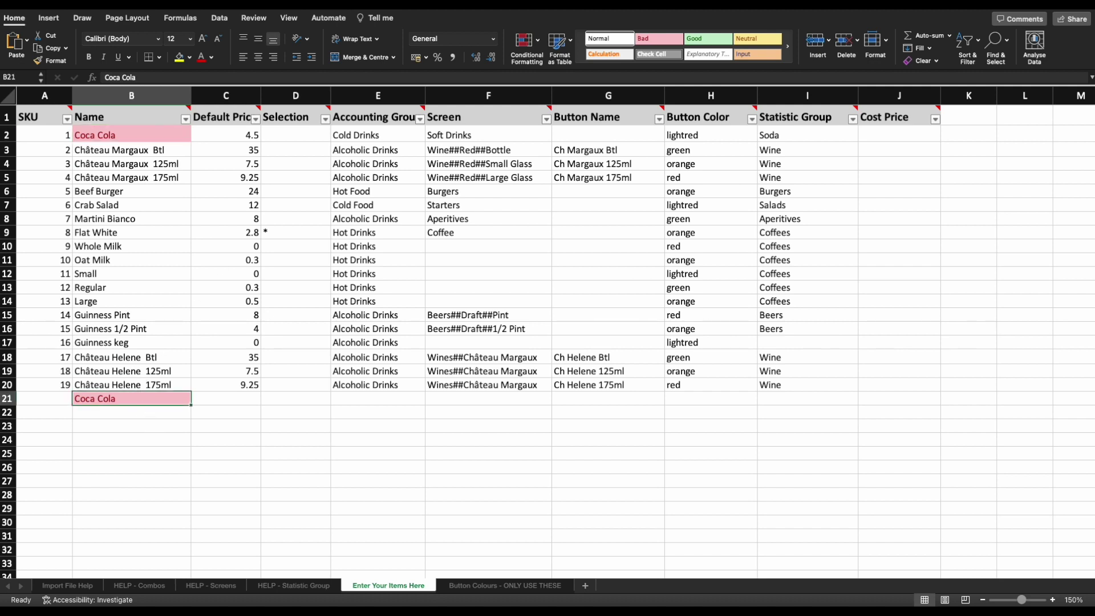
pyautogui.press('Delete')
pyautogui.click(189, 432)
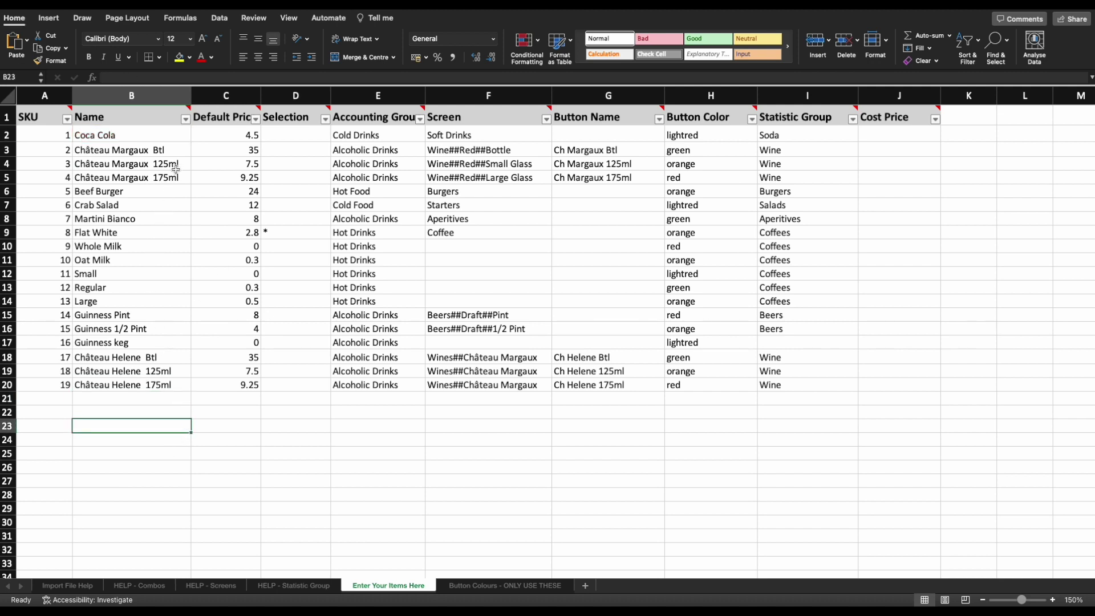
pyautogui.moveTo(178, 149); pyautogui.dragTo(177, 179)
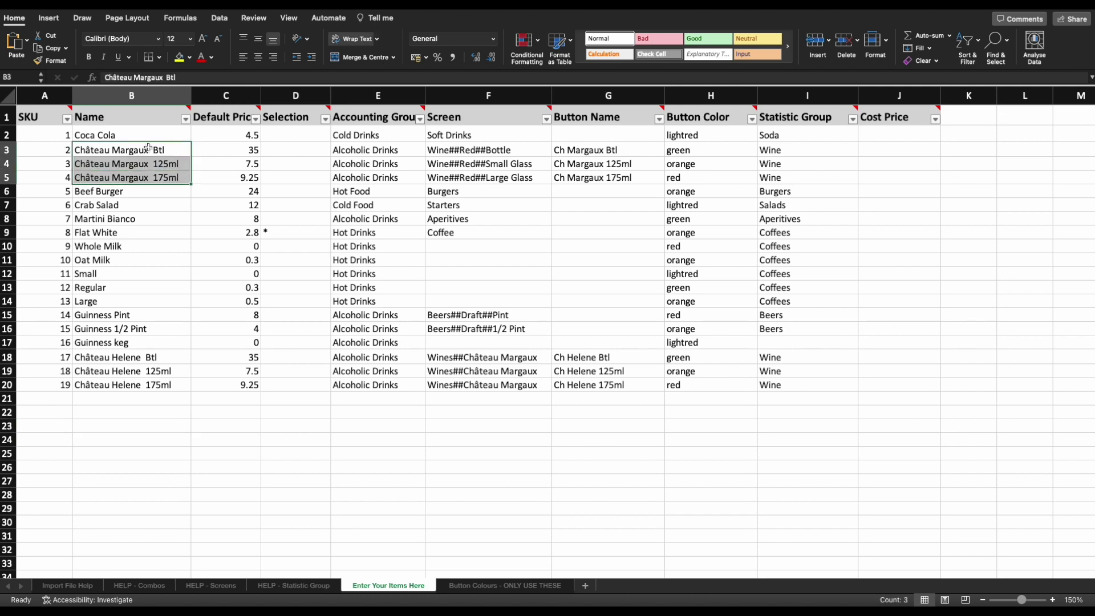
pyautogui.click(178, 151)
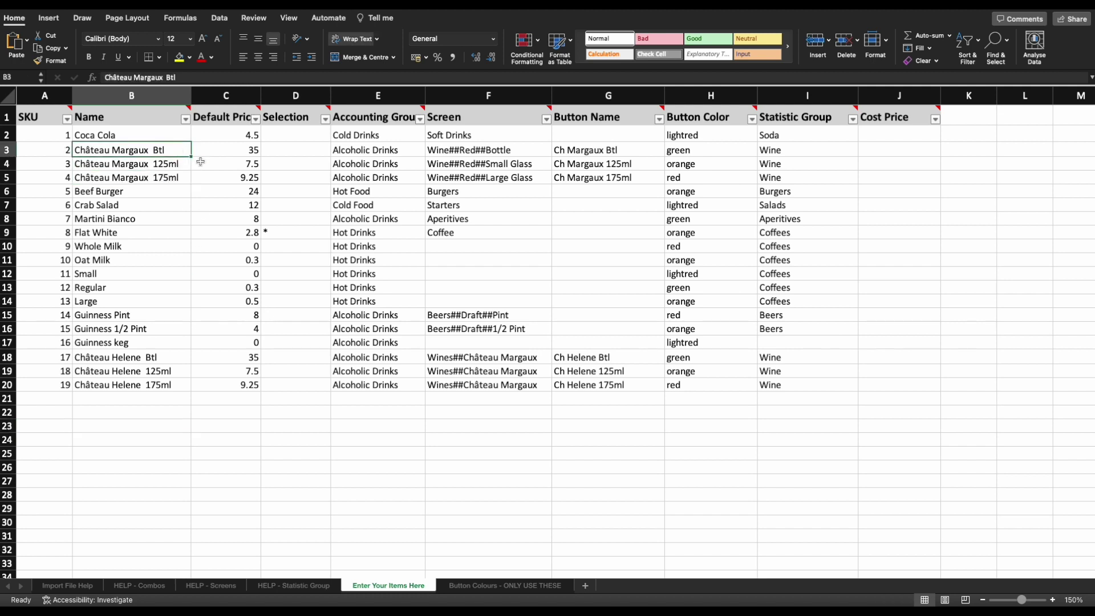
pyautogui.click(185, 164)
pyautogui.click(180, 177)
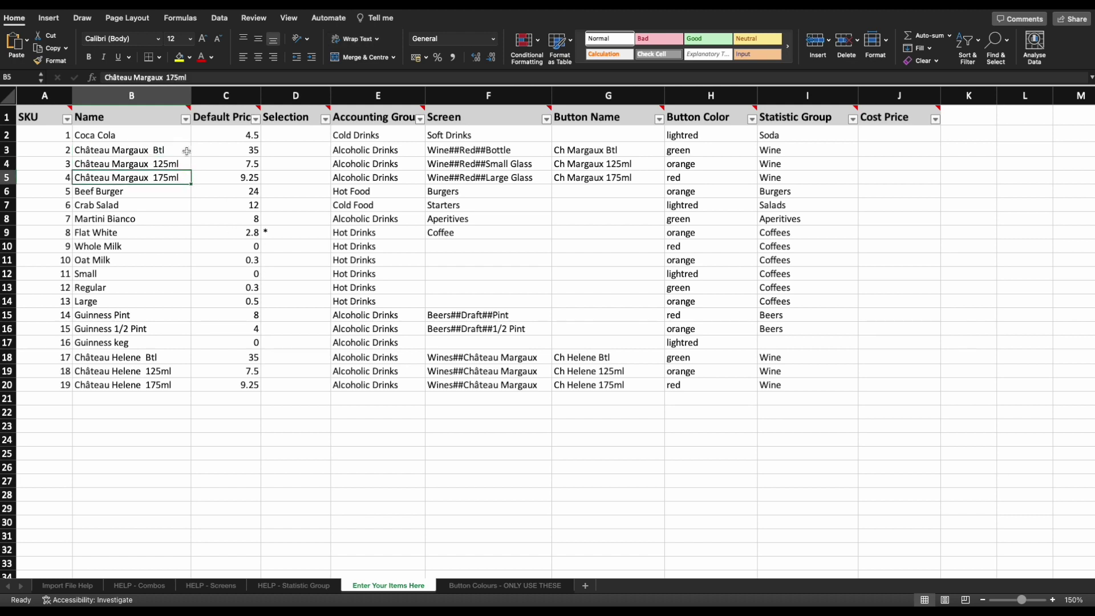
pyautogui.moveTo(183, 151); pyautogui.dragTo(181, 178)
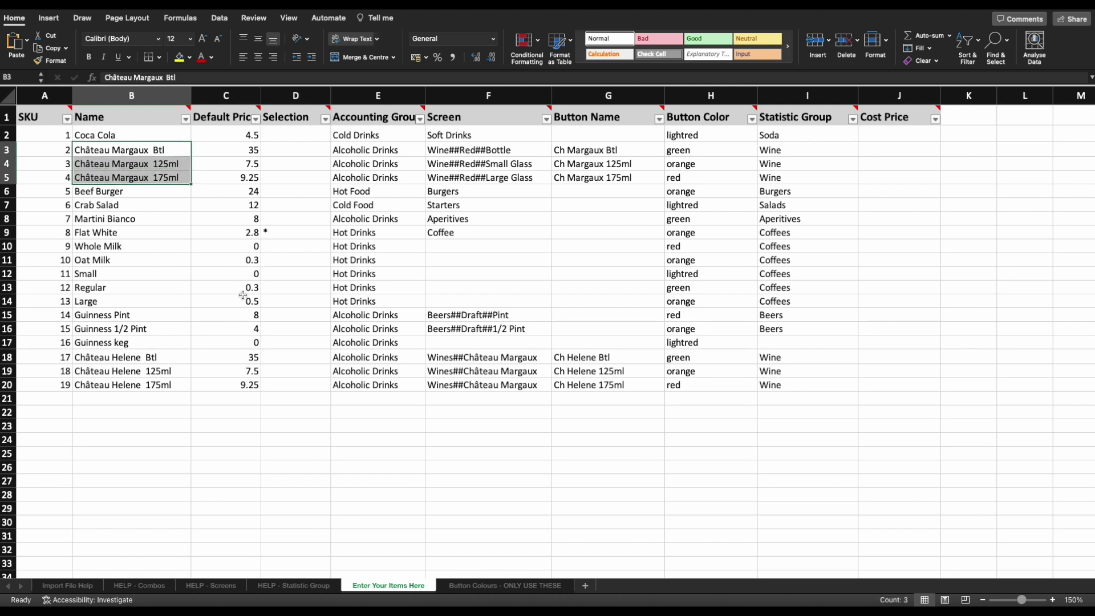
pyautogui.click(161, 235)
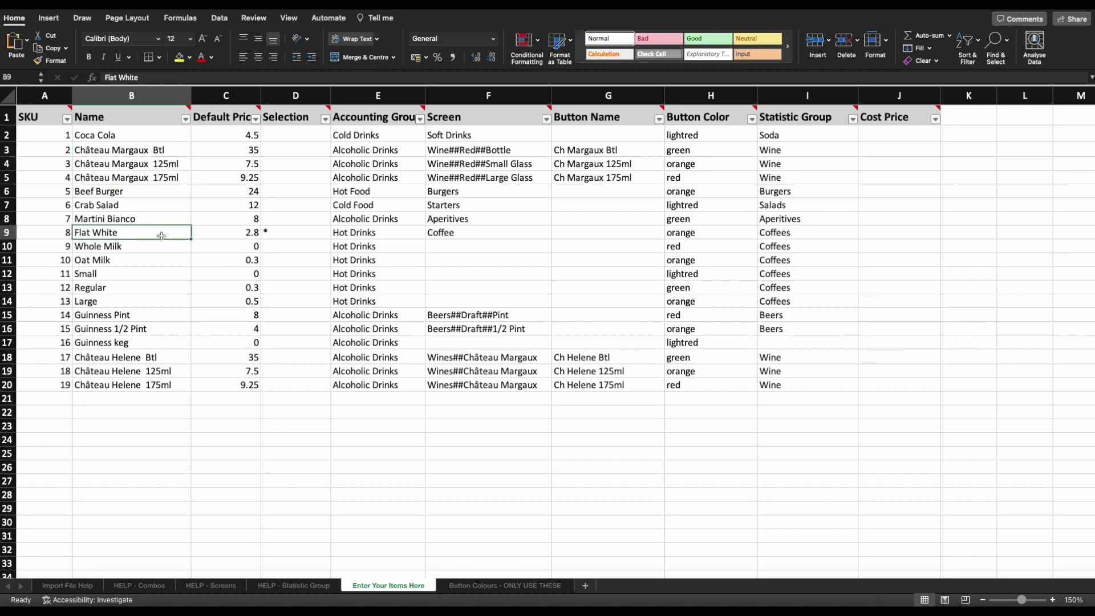
pyautogui.moveTo(166, 249); pyautogui.dragTo(171, 262)
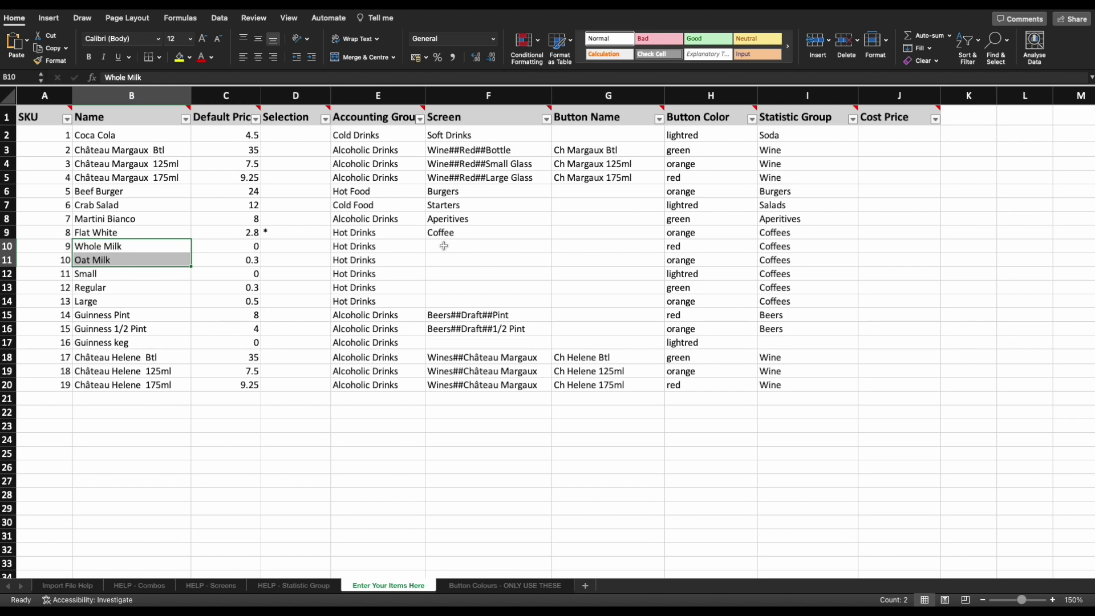
pyautogui.moveTo(444, 246); pyautogui.dragTo(167, 298)
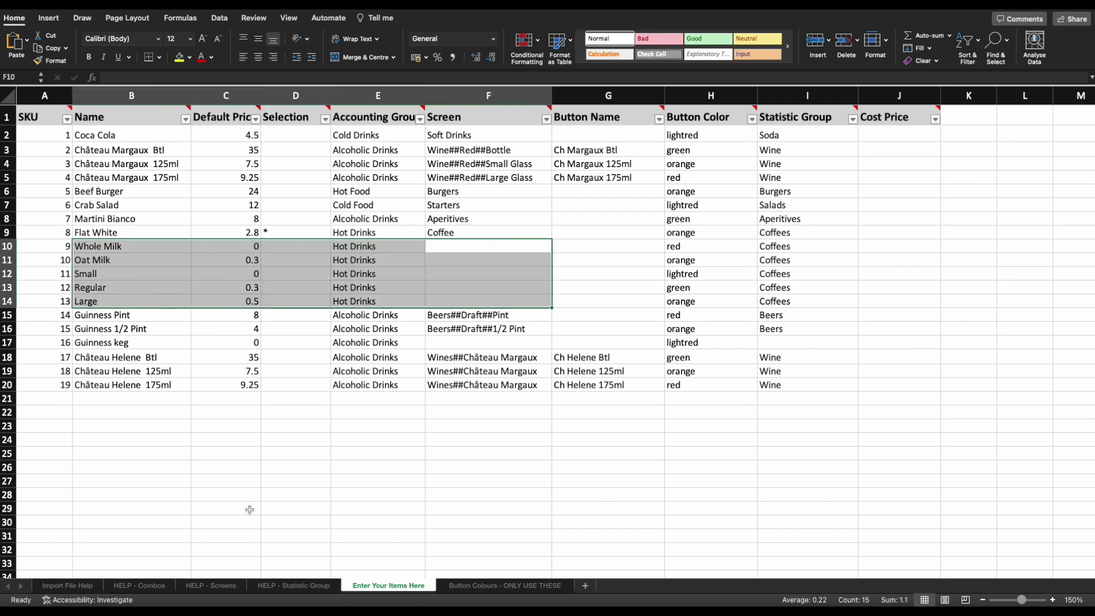
pyautogui.click(249, 509)
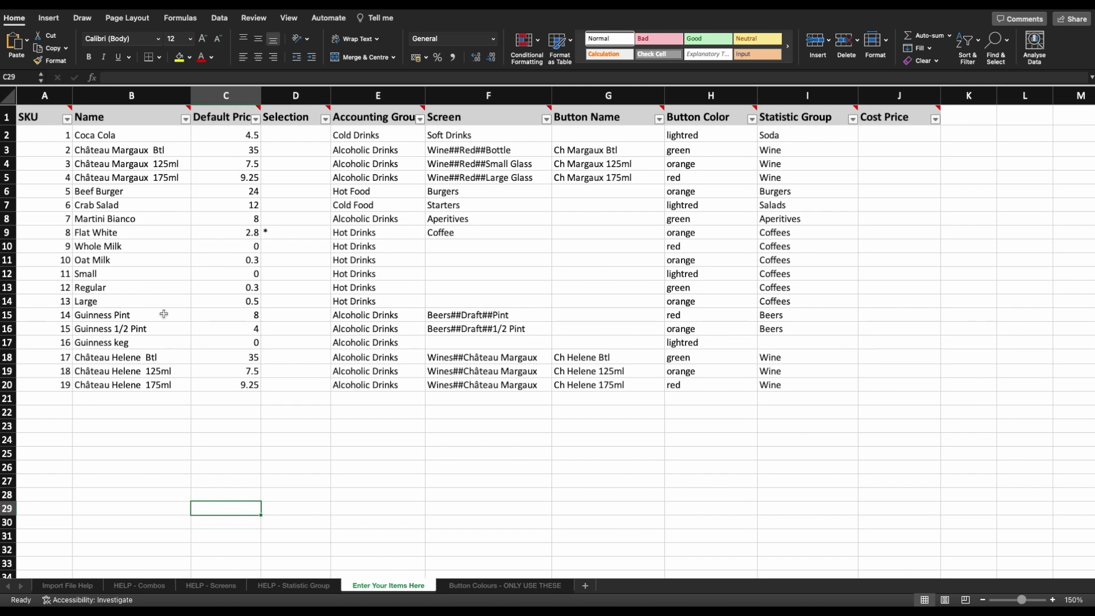
pyautogui.moveTo(164, 315); pyautogui.dragTo(169, 349)
pyautogui.click(158, 345)
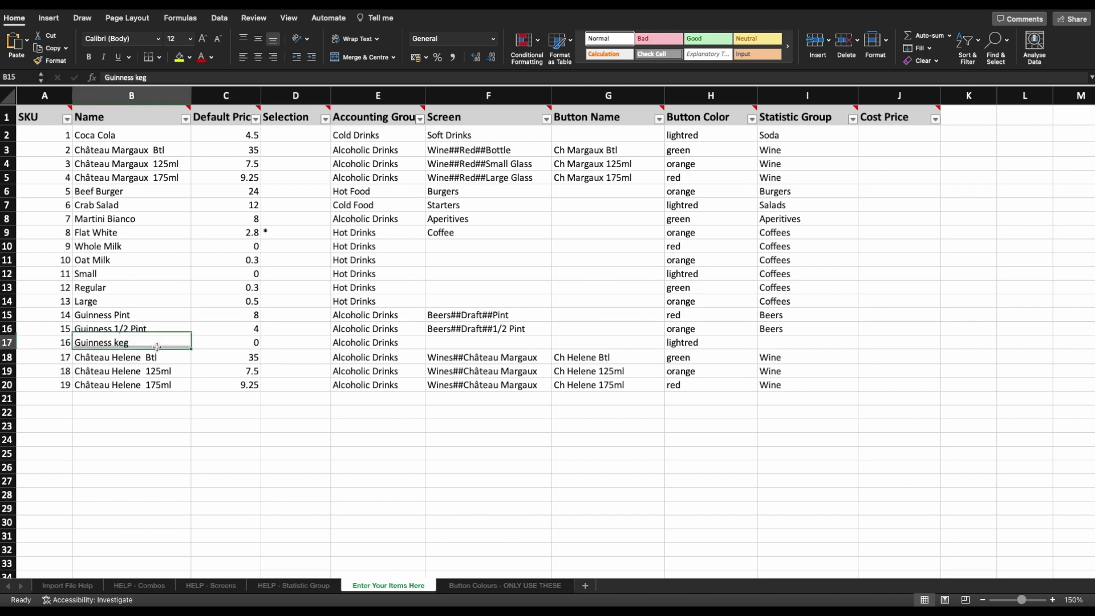
pyautogui.click(7, 342)
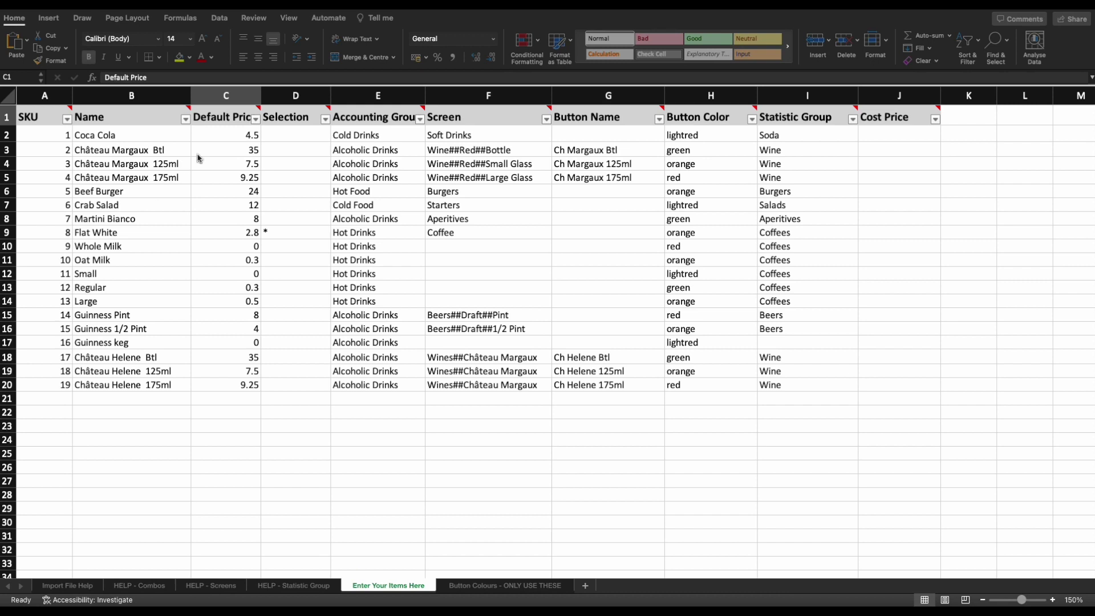
# Replace Whole Milk's blank default price in C10 with 0.
pyautogui.click(225, 114)
pyautogui.moveTo(224, 114)
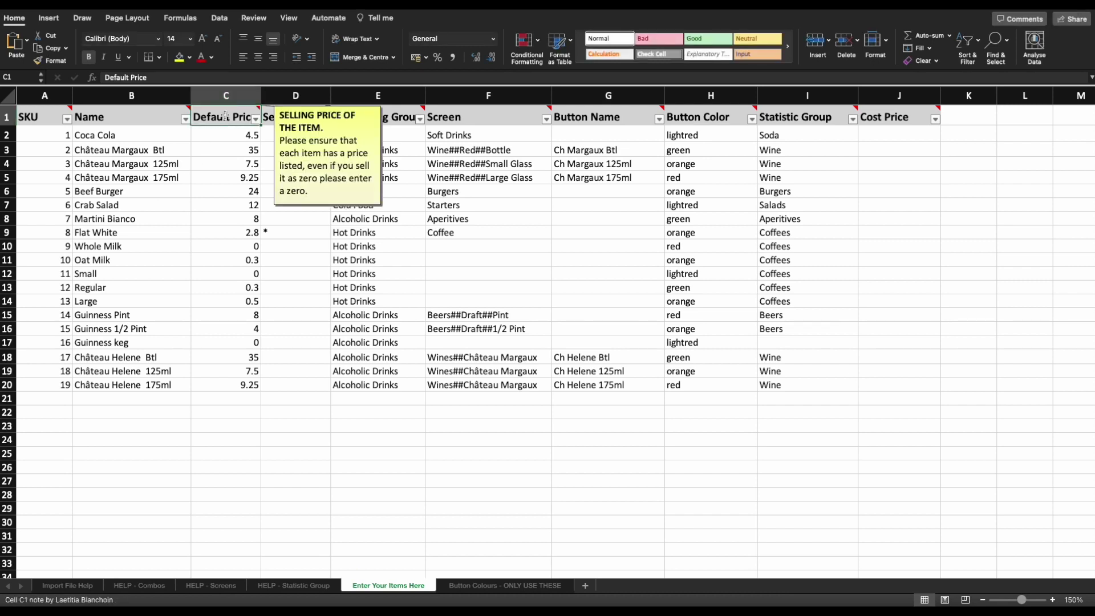
pyautogui.click(234, 98)
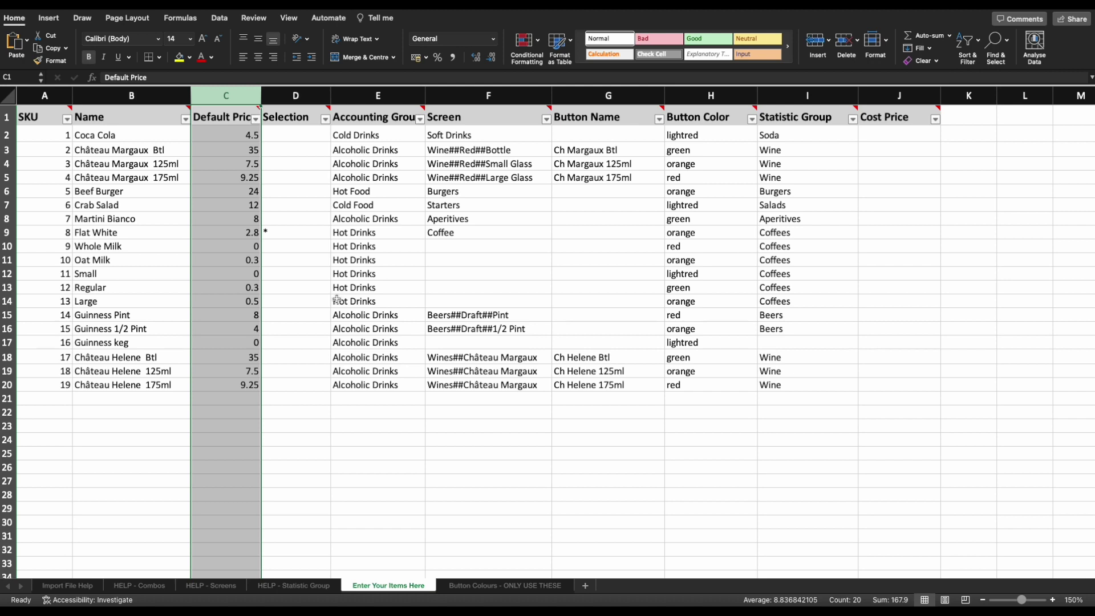
pyautogui.click(250, 247)
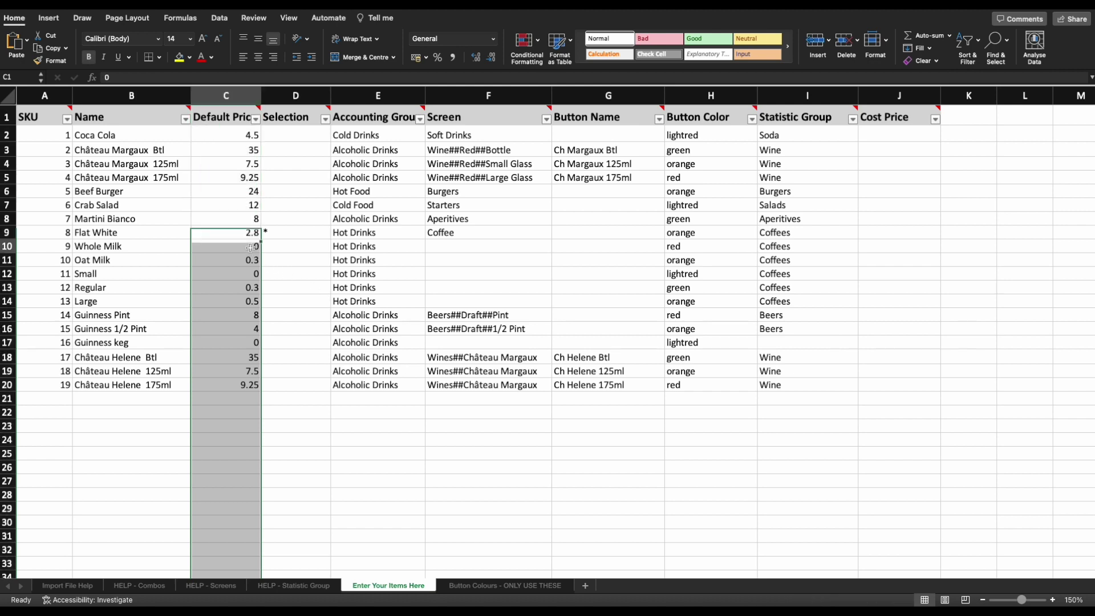
pyautogui.click(250, 248)
pyautogui.hotkey('shift', 'space')
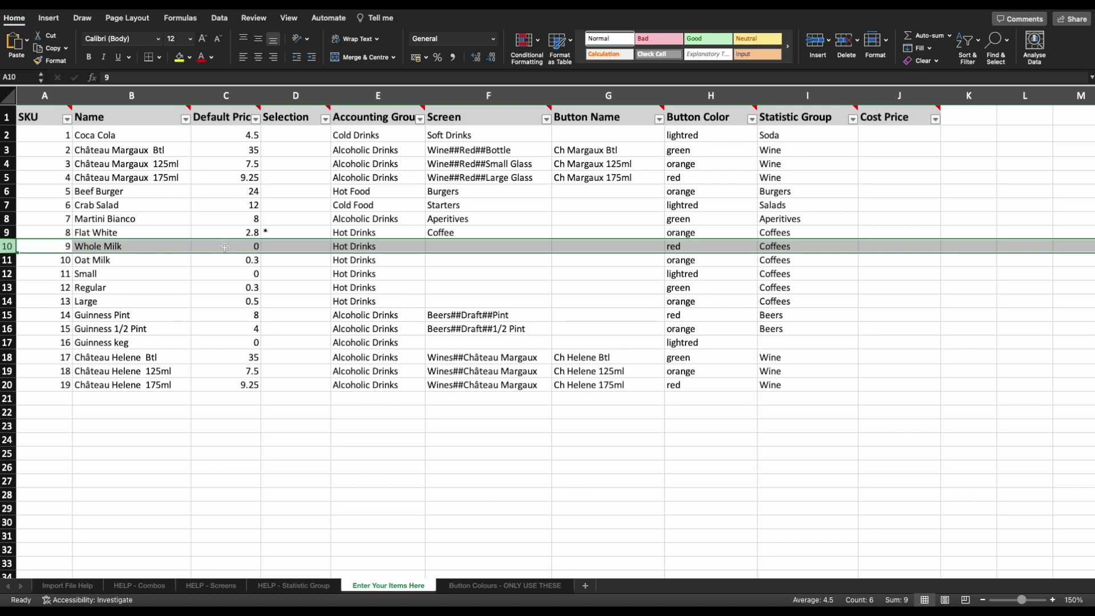
pyautogui.click(225, 248)
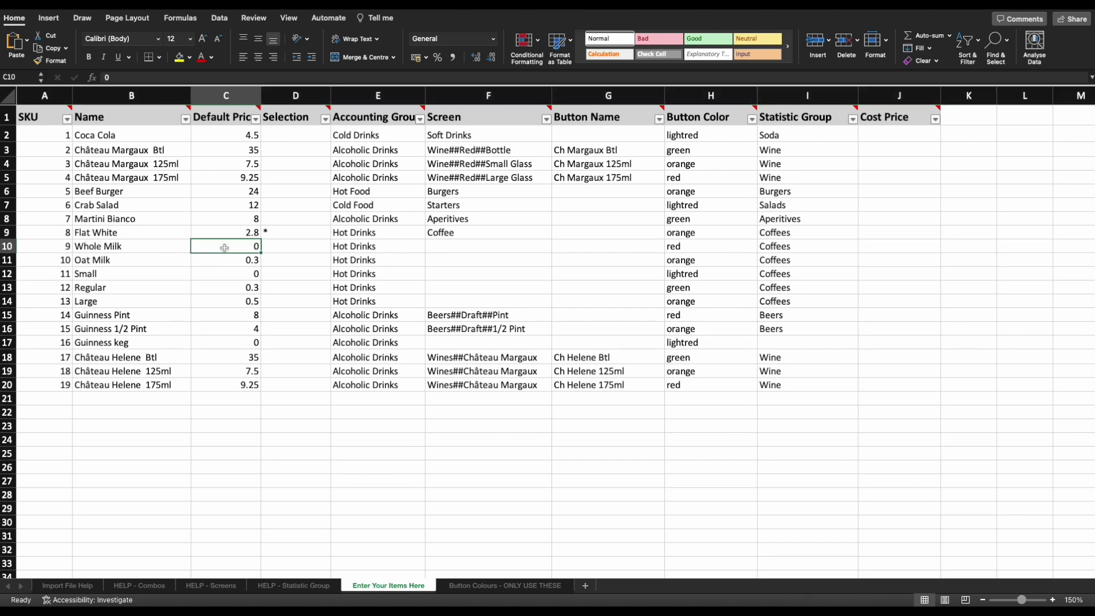
pyautogui.press('Delete')
pyautogui.write('0')
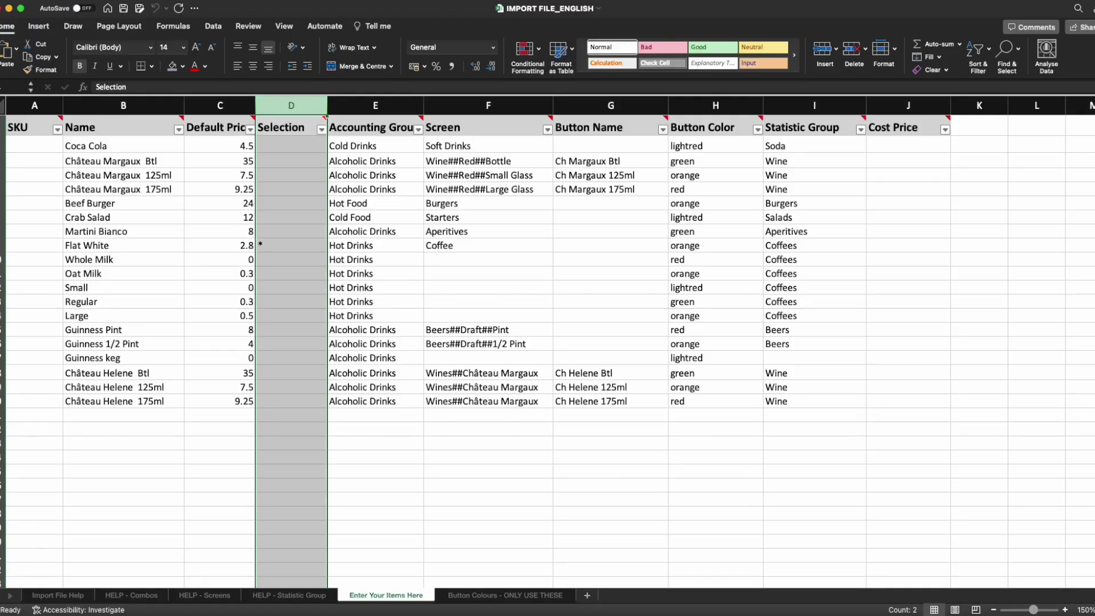
pyautogui.click(291, 414)
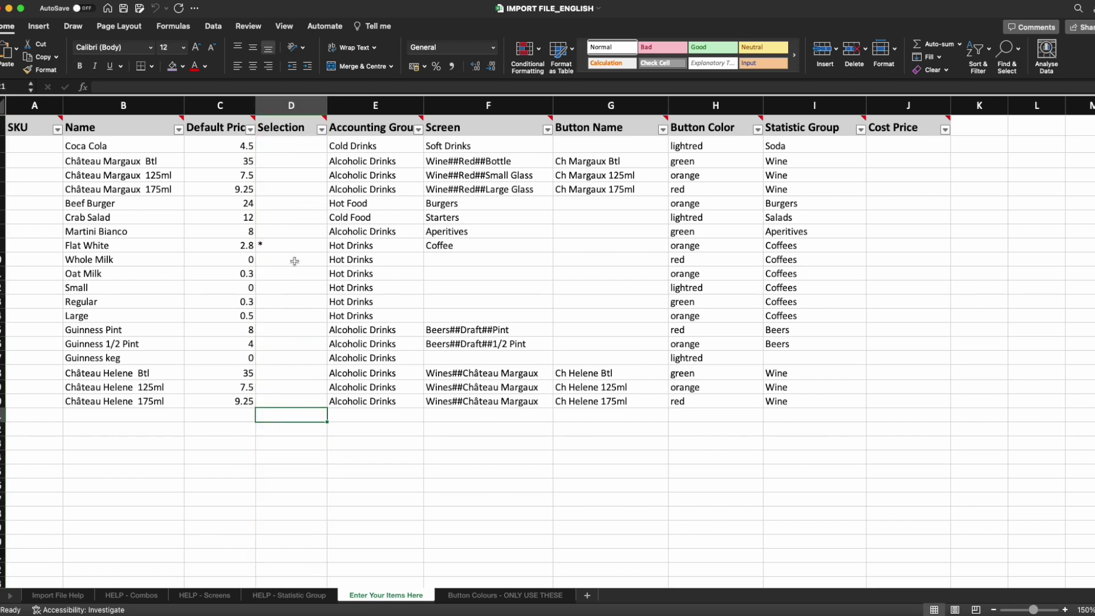
pyautogui.moveTo(304, 130)
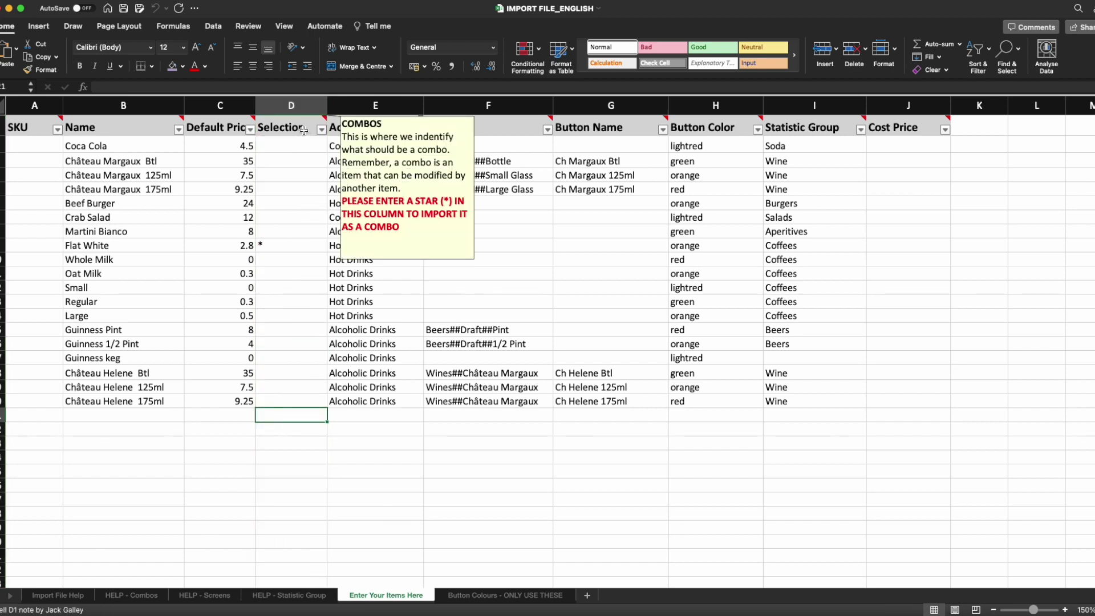
pyautogui.click(297, 106)
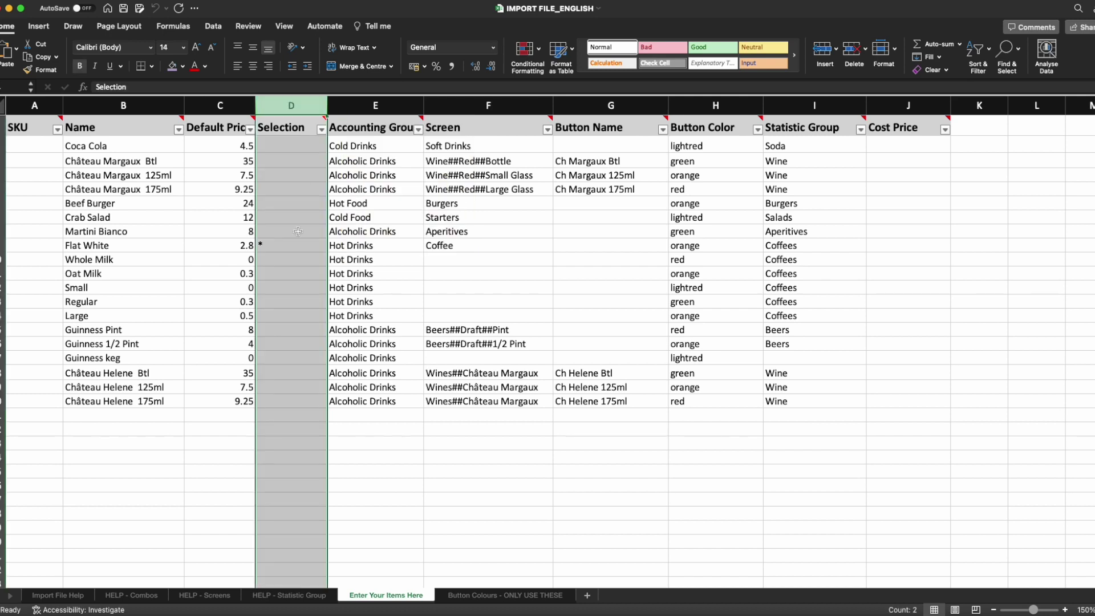
pyautogui.moveTo(285, 147); pyautogui.dragTo(281, 393)
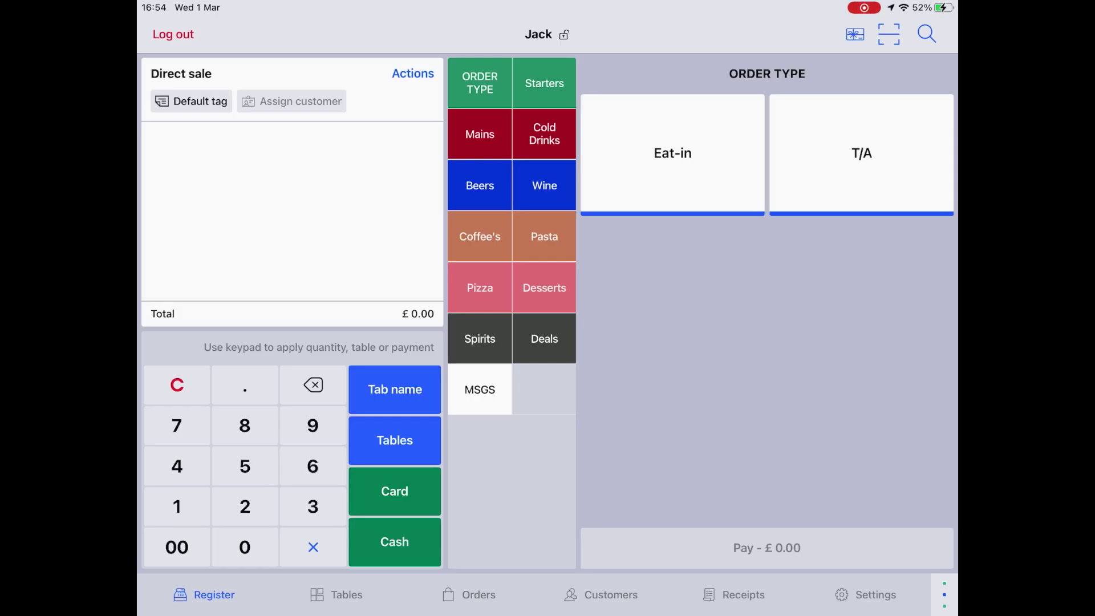
# Add a Flat White with semi-skimmed milk and hazelnut syrup to the ticket.
pyautogui.click(480, 236)
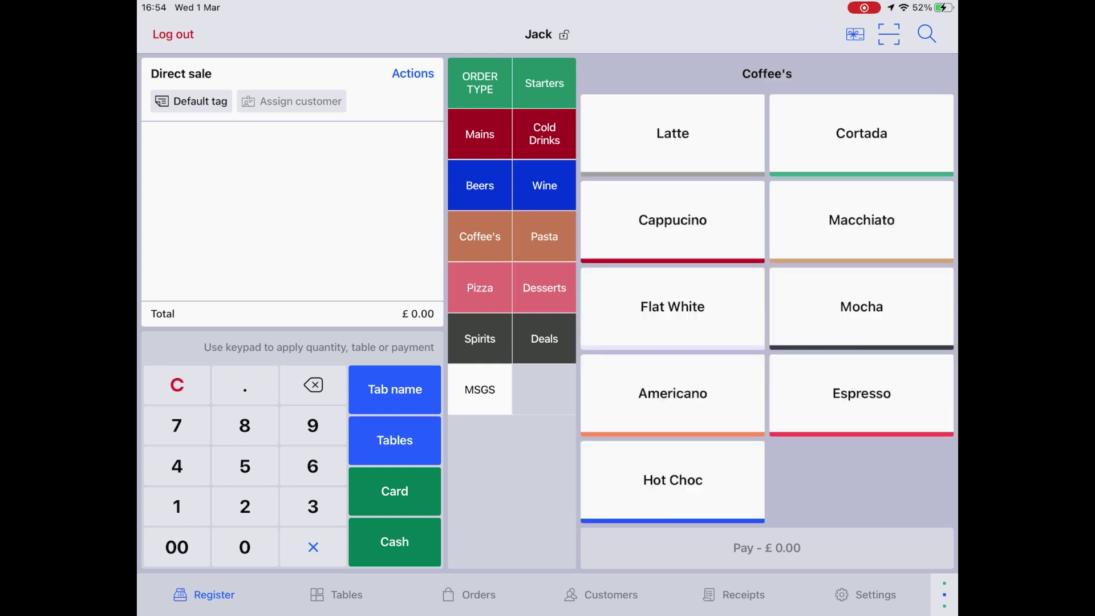
pyautogui.click(673, 307)
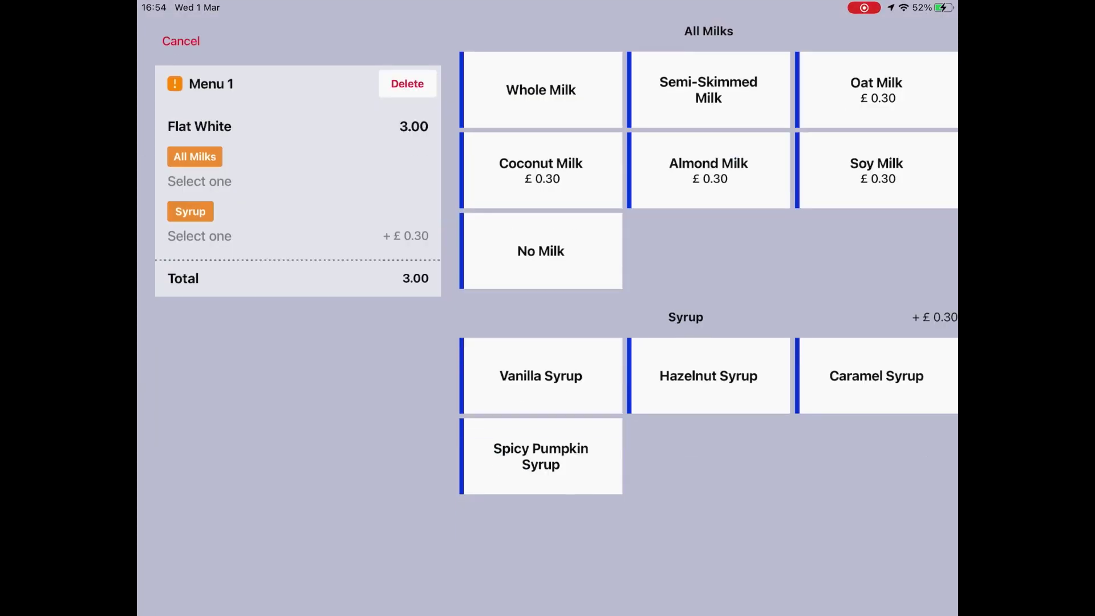
pyautogui.click(709, 90)
pyautogui.click(708, 375)
pyautogui.click(299, 572)
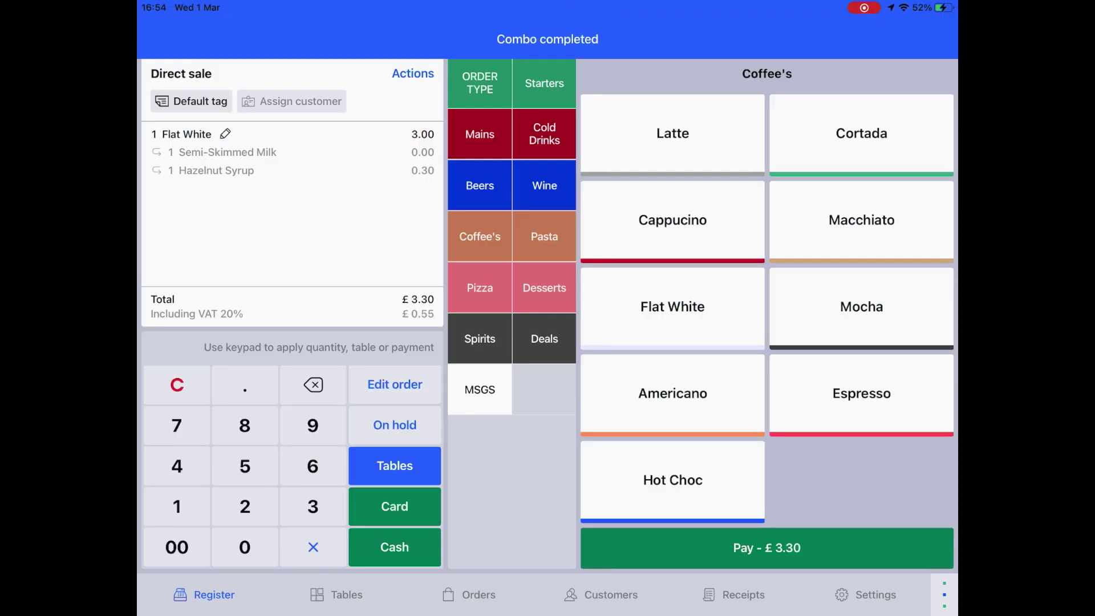
# Add a regular-base Fiorentina pizza with double ham, Burratta and red onion to the ticket.
pyautogui.click(480, 287)
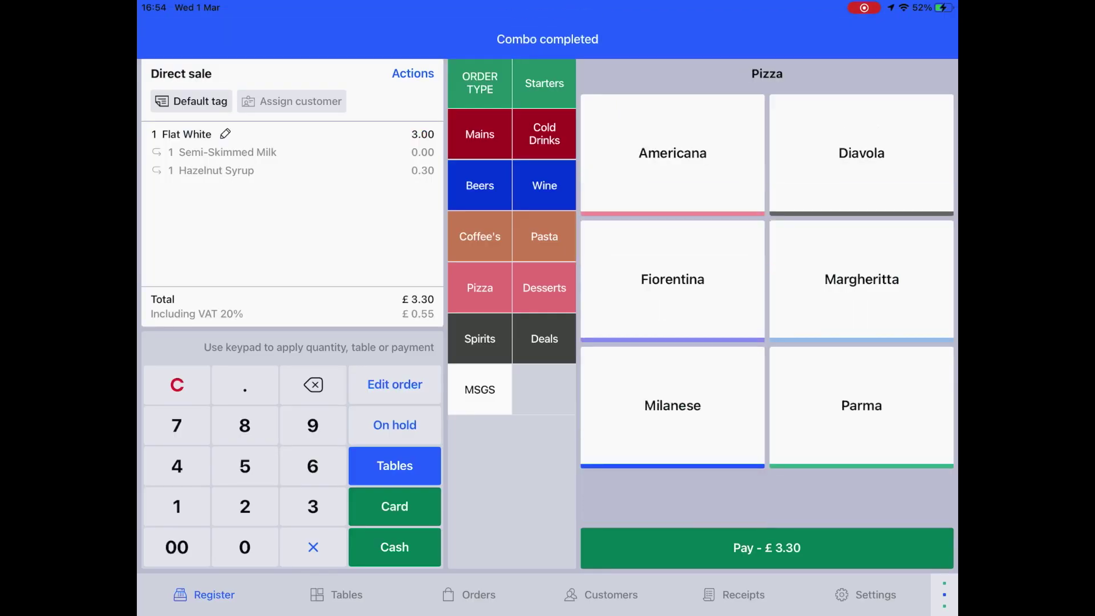
pyautogui.click(673, 279)
pyautogui.click(541, 89)
pyautogui.click(541, 215)
pyautogui.click(541, 214)
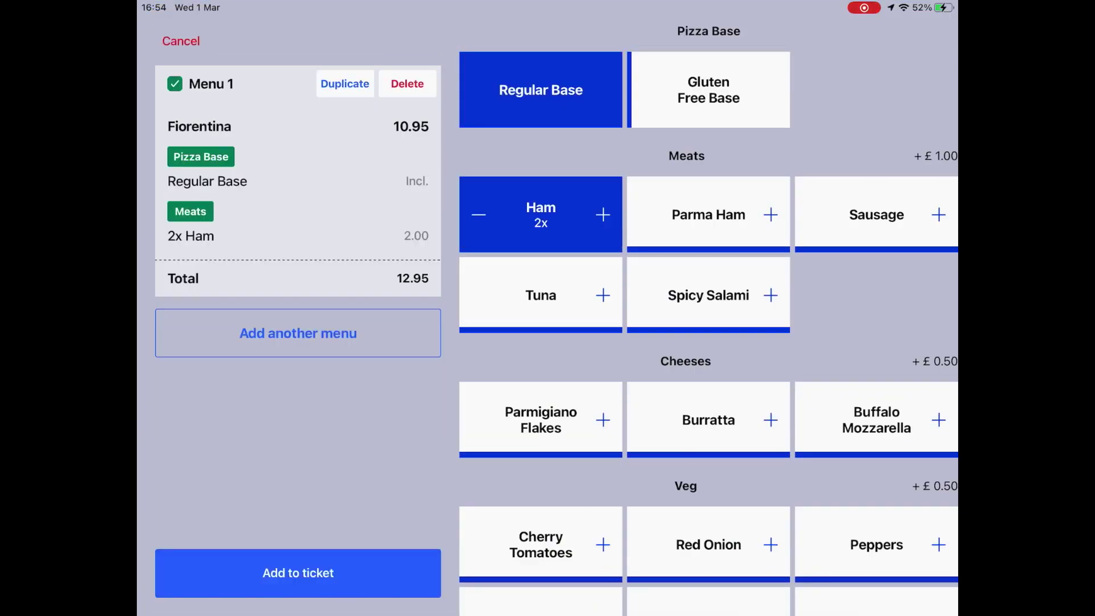
pyautogui.click(709, 420)
pyautogui.click(709, 420)
pyautogui.click(708, 545)
pyautogui.click(709, 545)
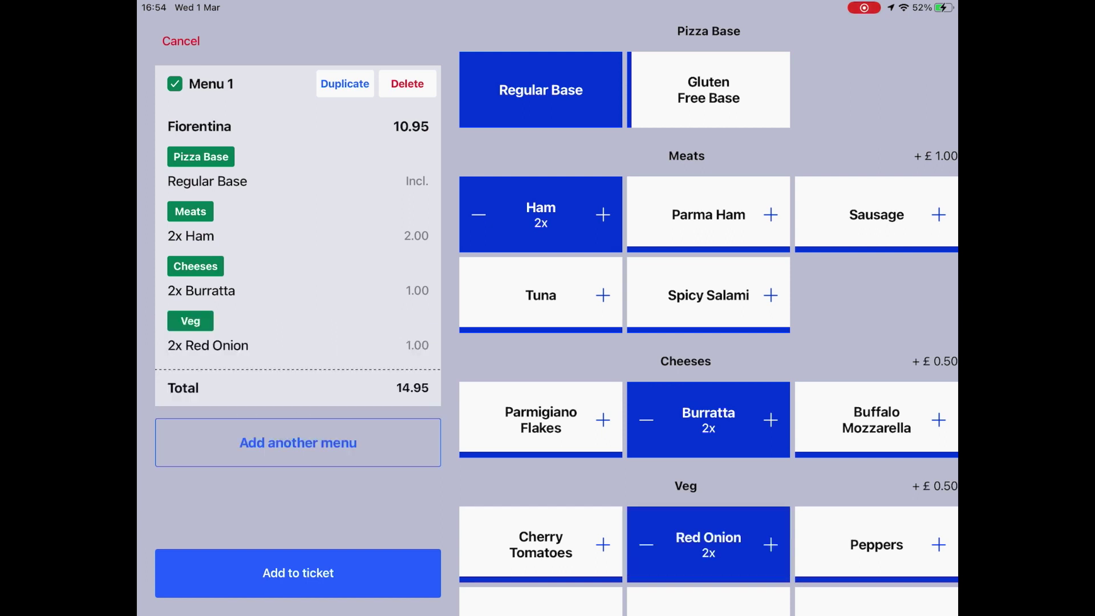
pyautogui.click(298, 573)
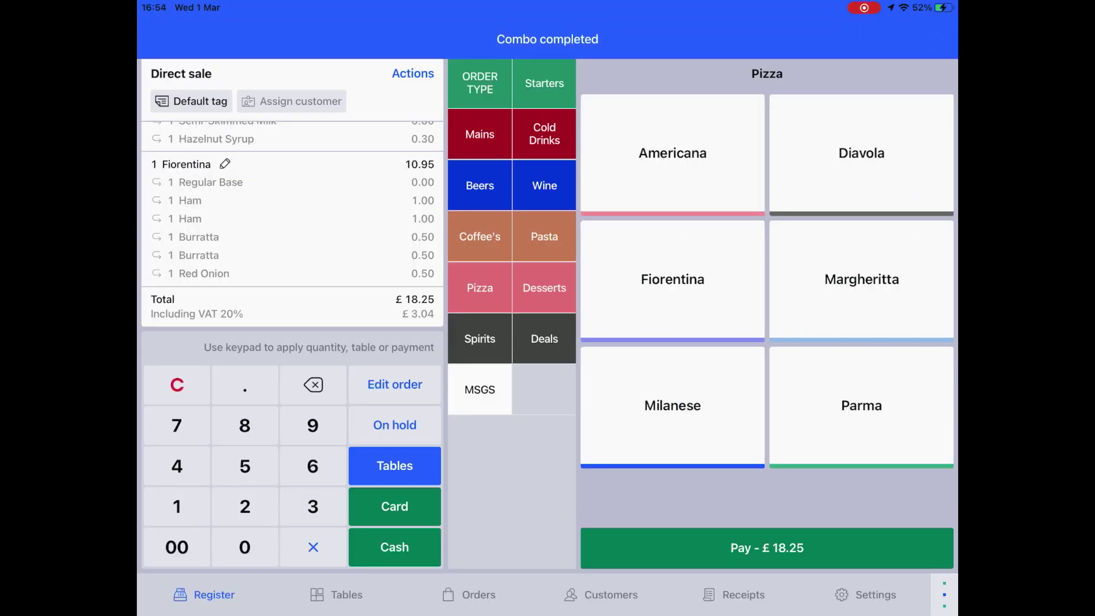
# Add a Gordons combo with a Diet Coke Can mixer to the ticket.
pyautogui.click(480, 339)
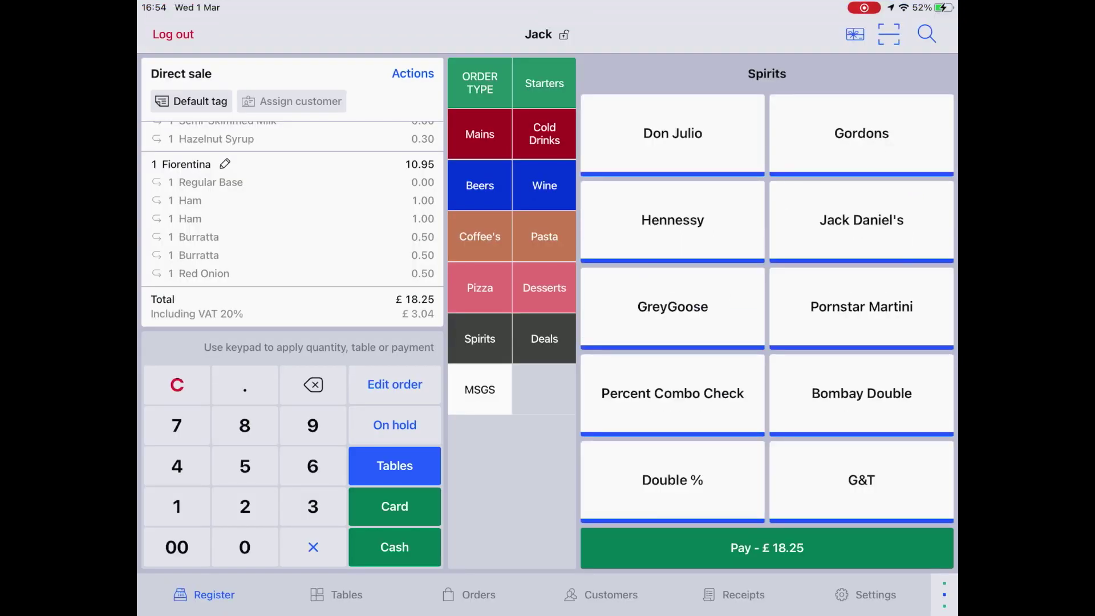
pyautogui.click(862, 133)
pyautogui.click(709, 90)
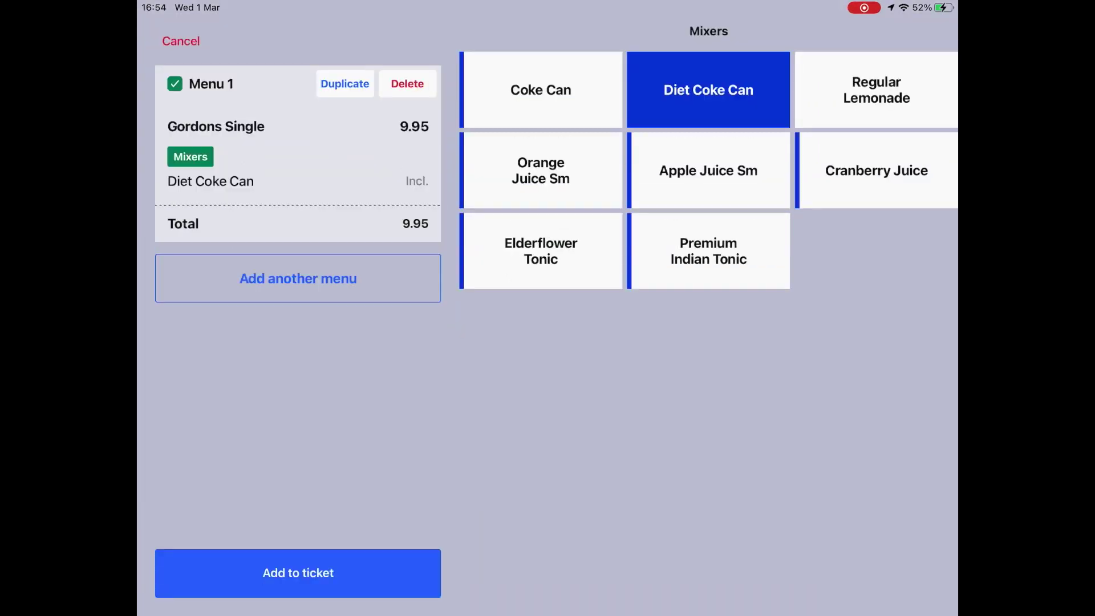
pyautogui.click(298, 573)
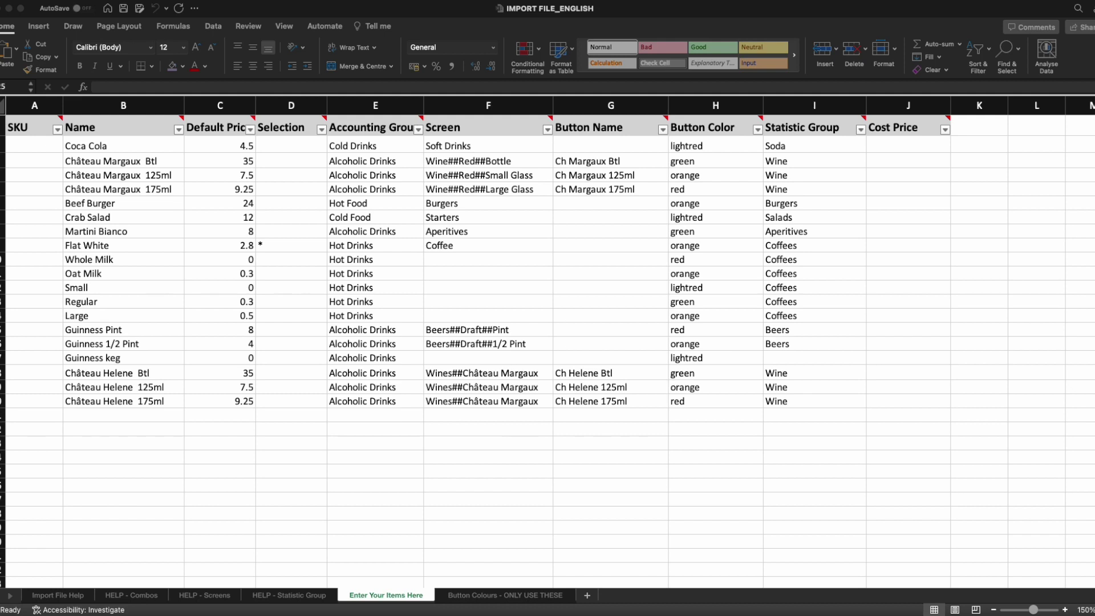
pyautogui.click(282, 471)
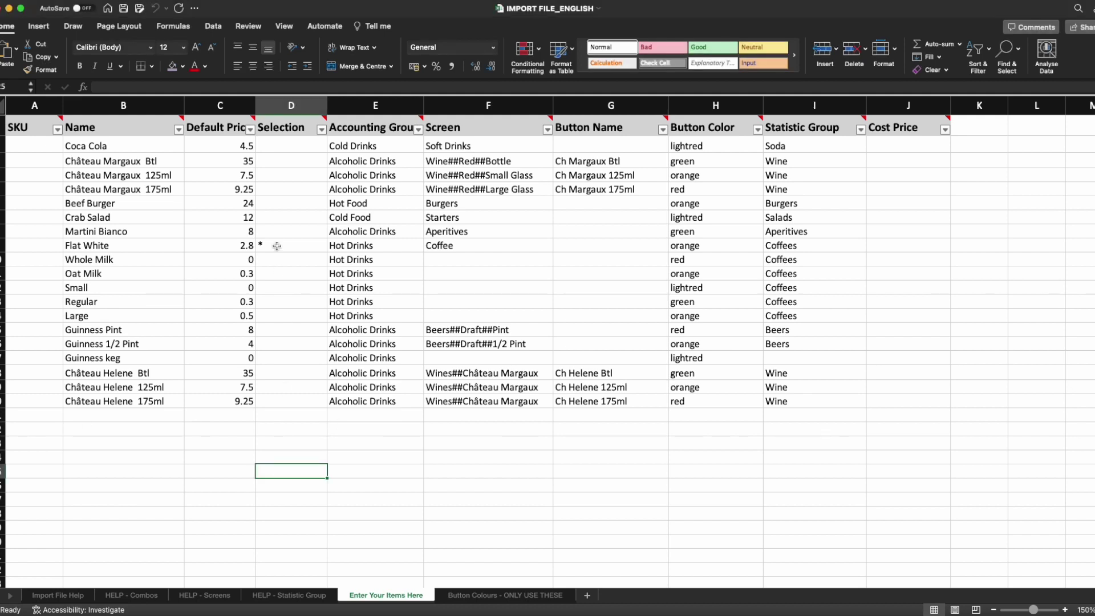
pyautogui.click(279, 246)
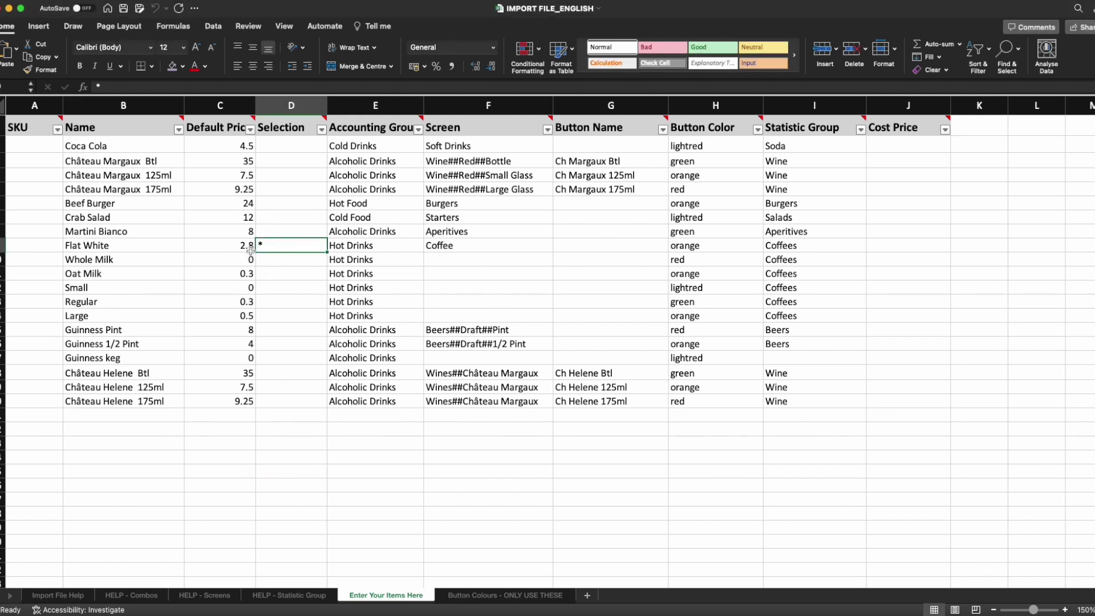
pyautogui.moveTo(266, 261); pyautogui.dragTo(160, 310)
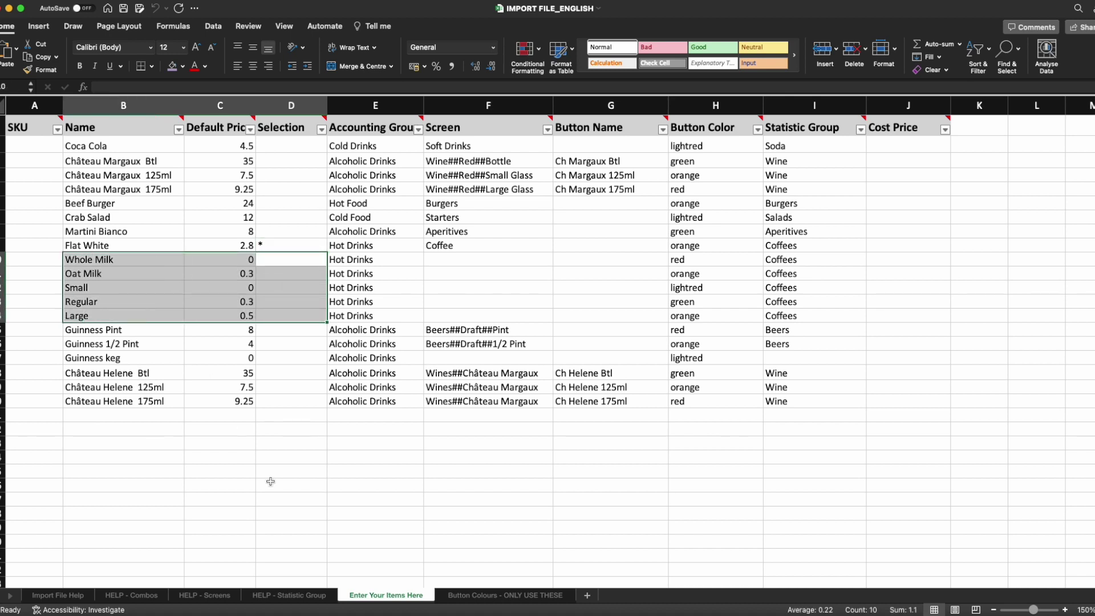
pyautogui.click(284, 278)
pyautogui.moveTo(137, 260); pyautogui.dragTo(276, 314)
pyautogui.click(281, 532)
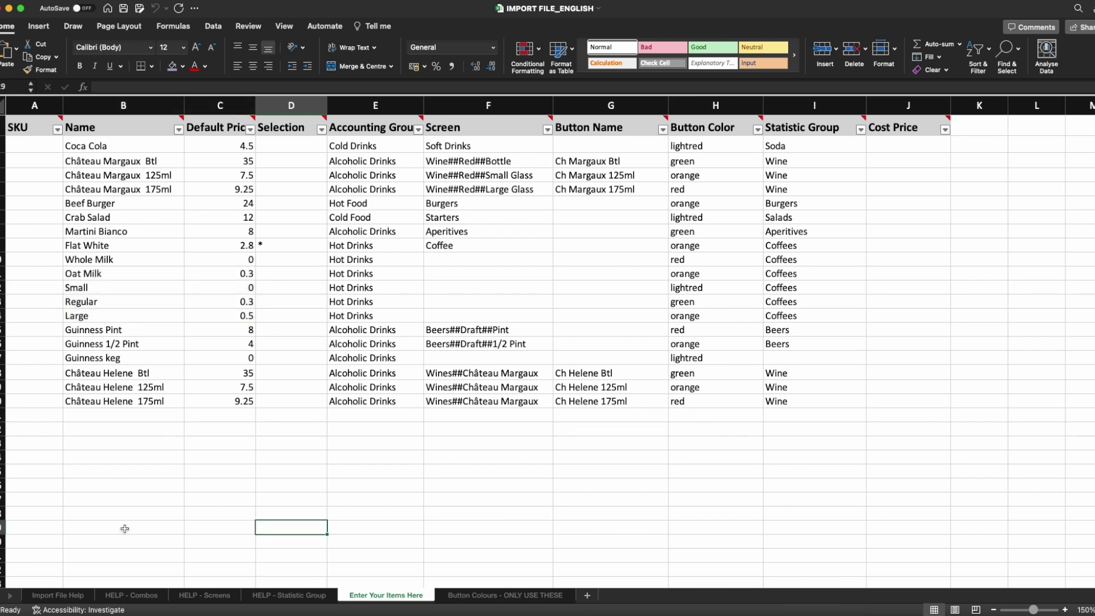
pyautogui.click(283, 244)
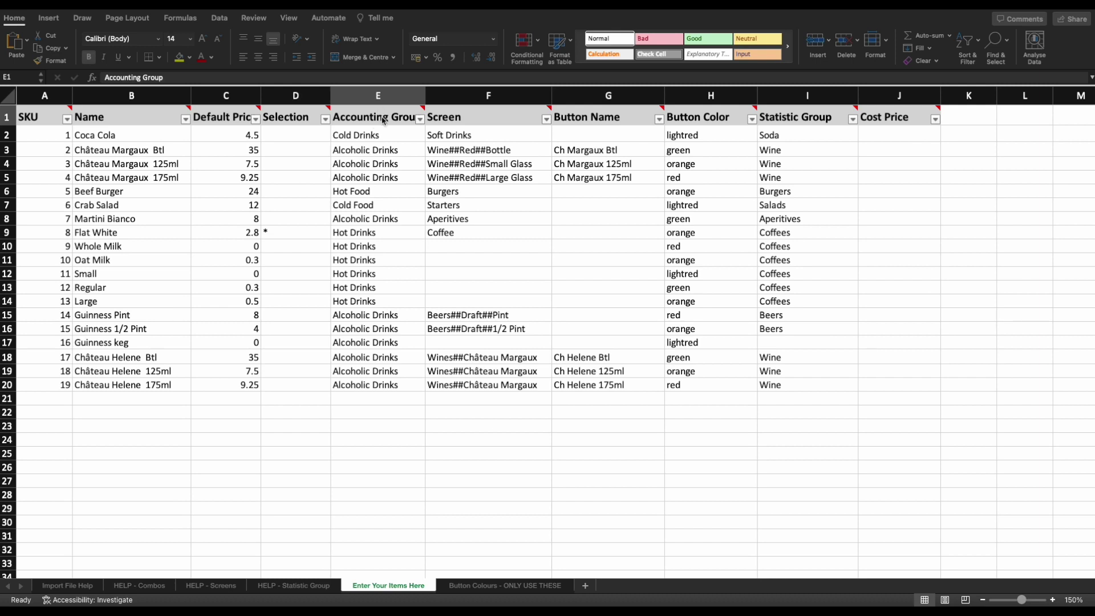
pyautogui.moveTo(378, 117)
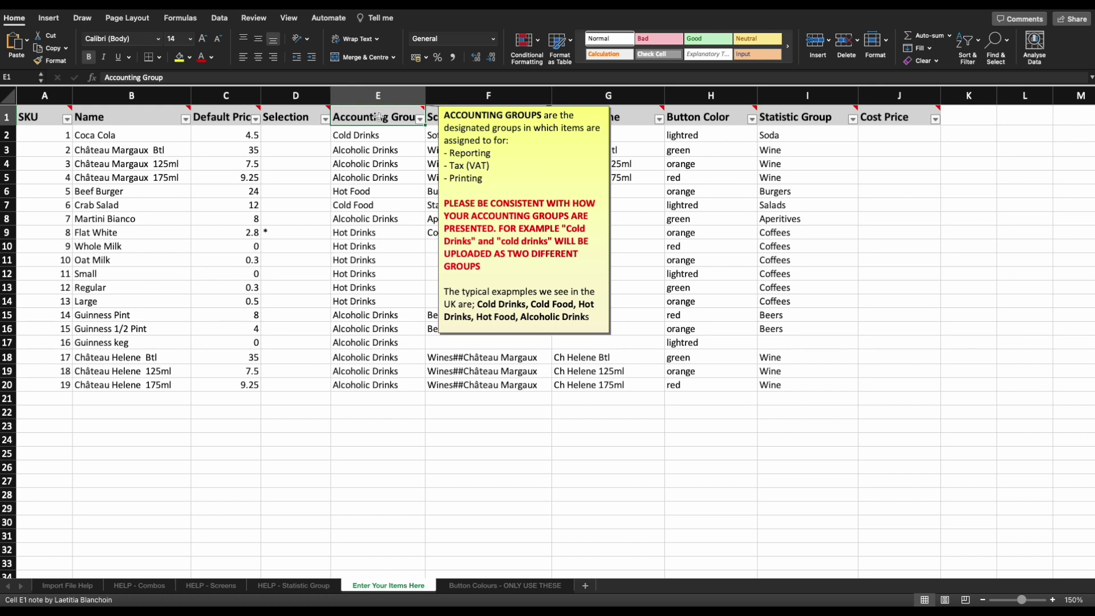
pyautogui.click(378, 98)
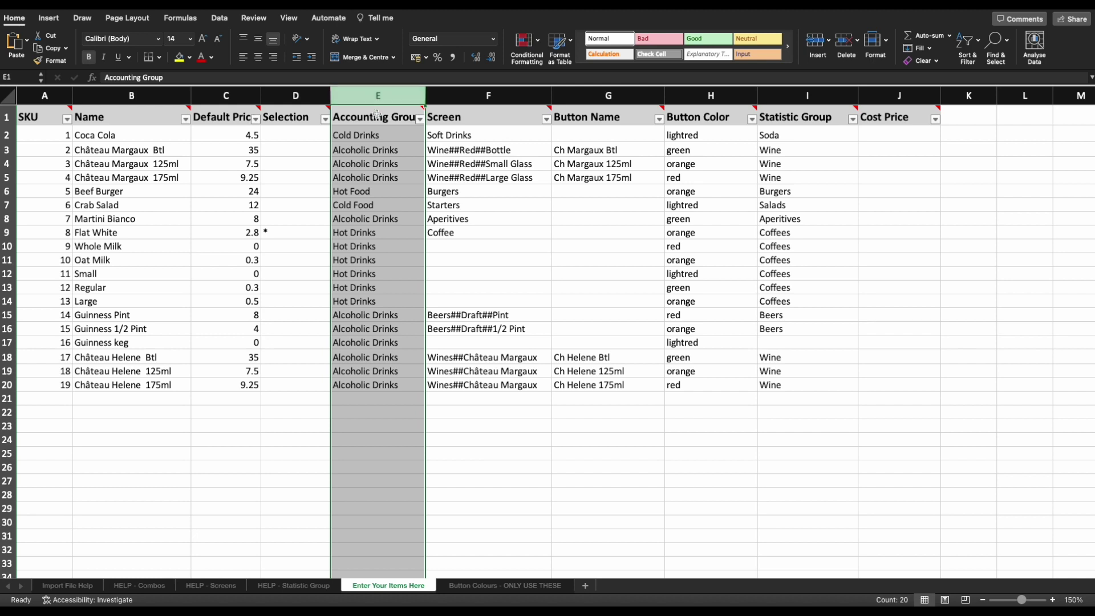
pyautogui.moveTo(379, 134); pyautogui.dragTo(371, 391)
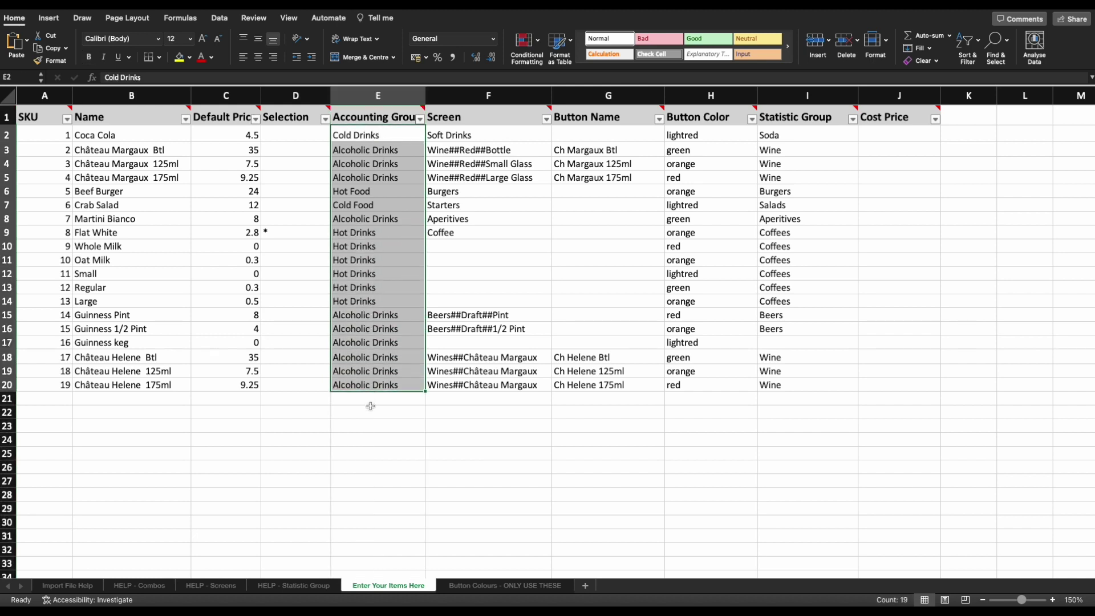
pyautogui.click(391, 246)
pyautogui.press('Delete')
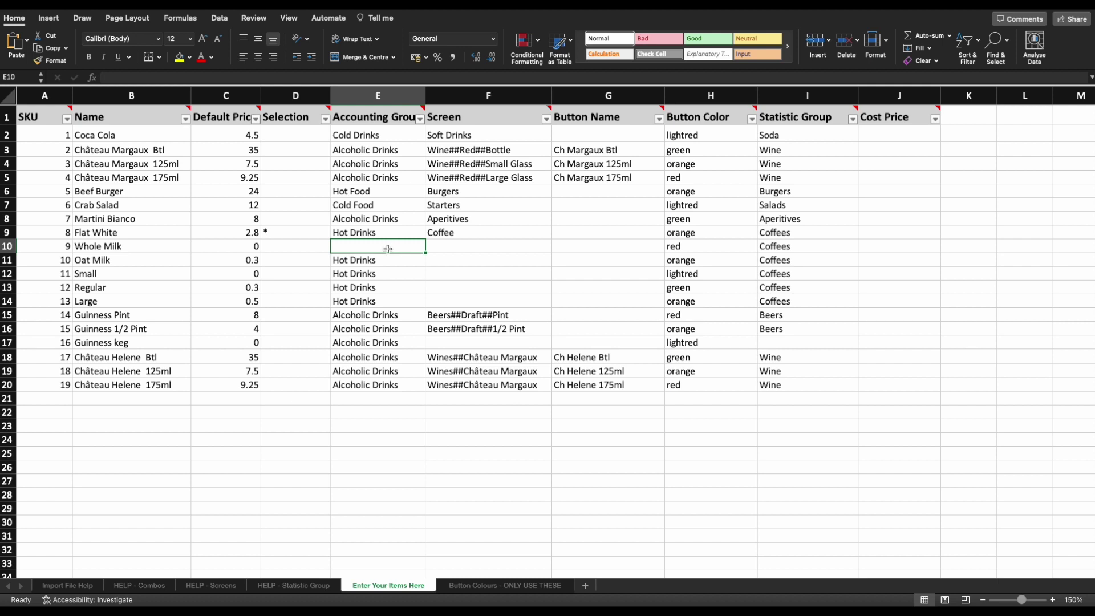
pyautogui.press('super+z')
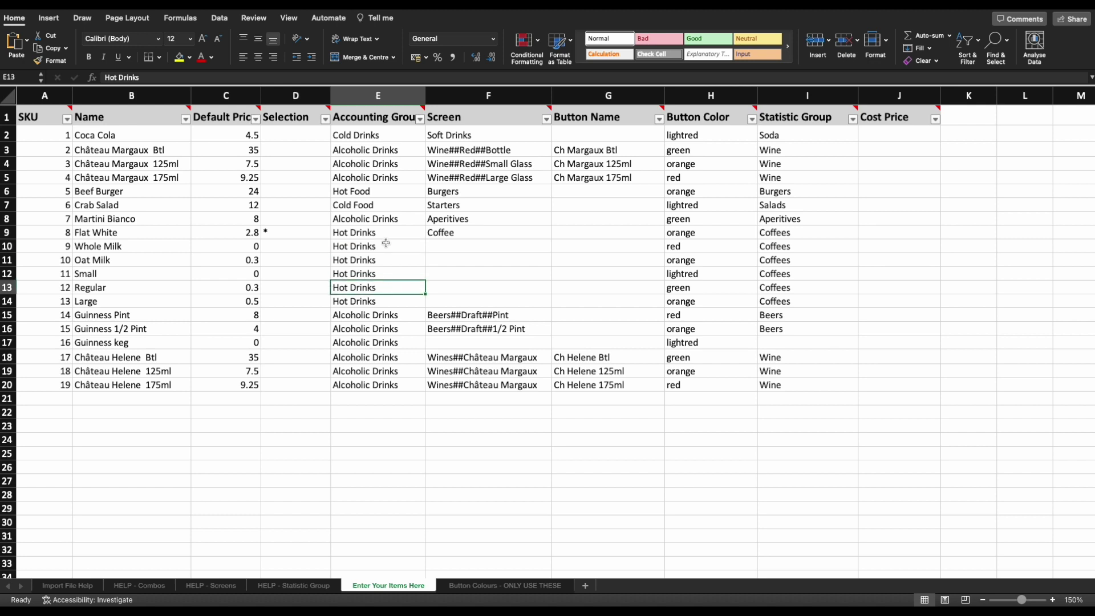
pyautogui.click(377, 96)
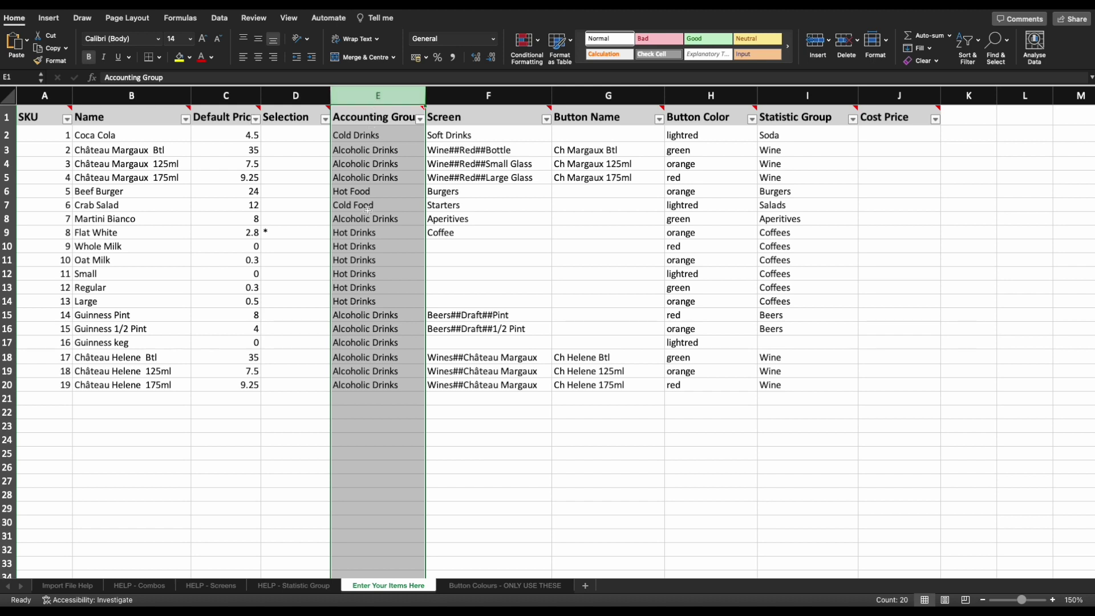
pyautogui.click(348, 134)
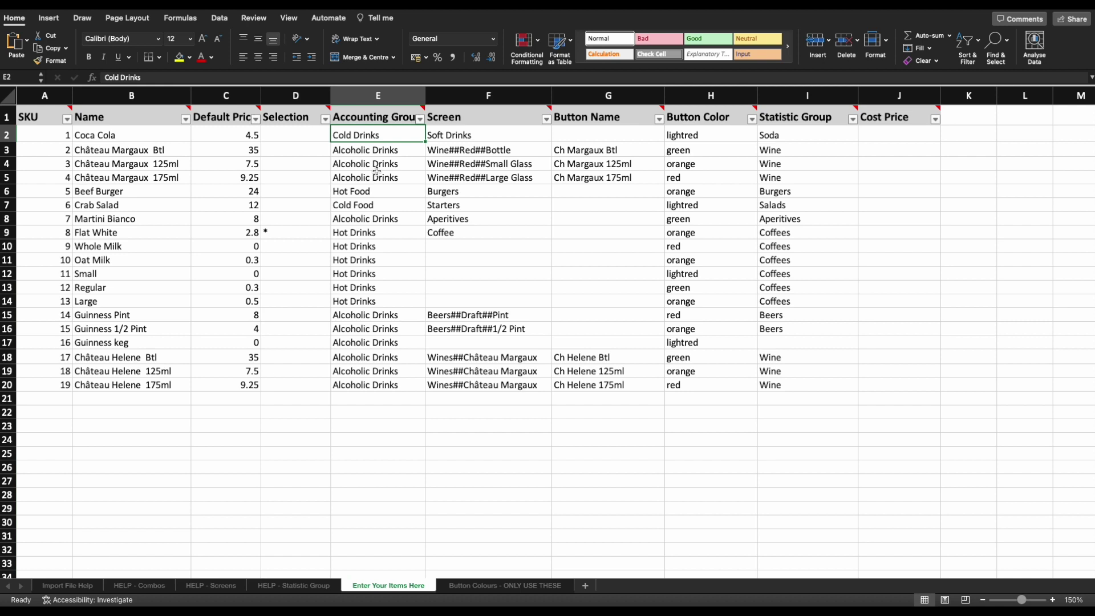
pyautogui.write('cold drinks')
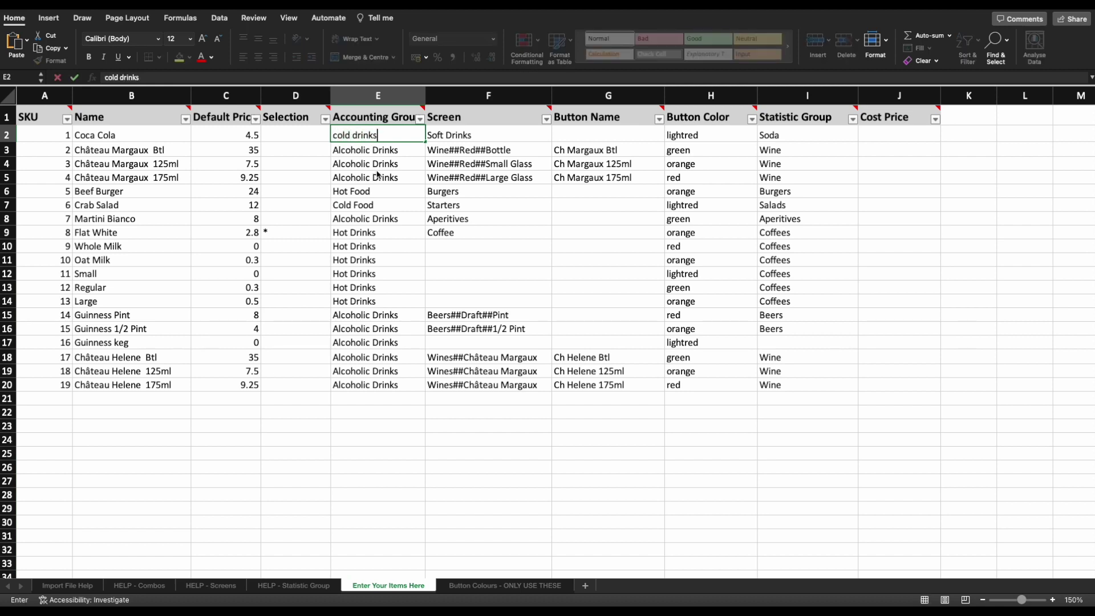
pyautogui.press('BackSpace')
pyautogui.press('BackSpace')
pyautogui.press('BackSpace')
pyautogui.press('BackSpace')
pyautogui.press('BackSpace')
pyautogui.press('BackSpace')
pyautogui.press('BackSpace')
pyautogui.press('BackSpace')
pyautogui.press('BackSpace')
pyautogui.press('BackSpace')
pyautogui.press('BackSpace')
pyautogui.press('BackSpace')
pyautogui.write('C')
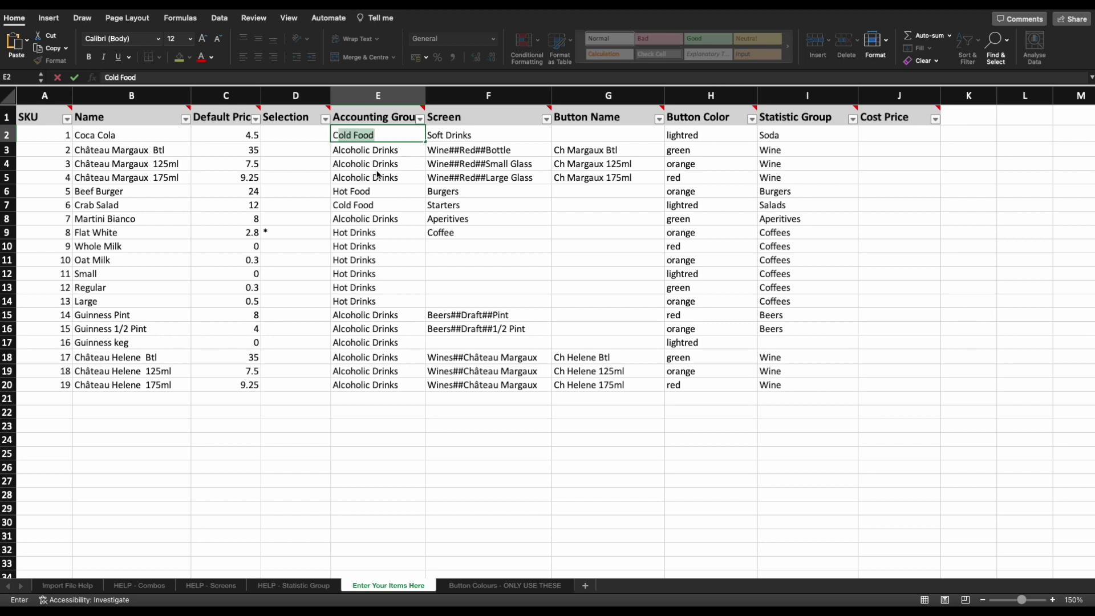
pyautogui.write('old Drinks')
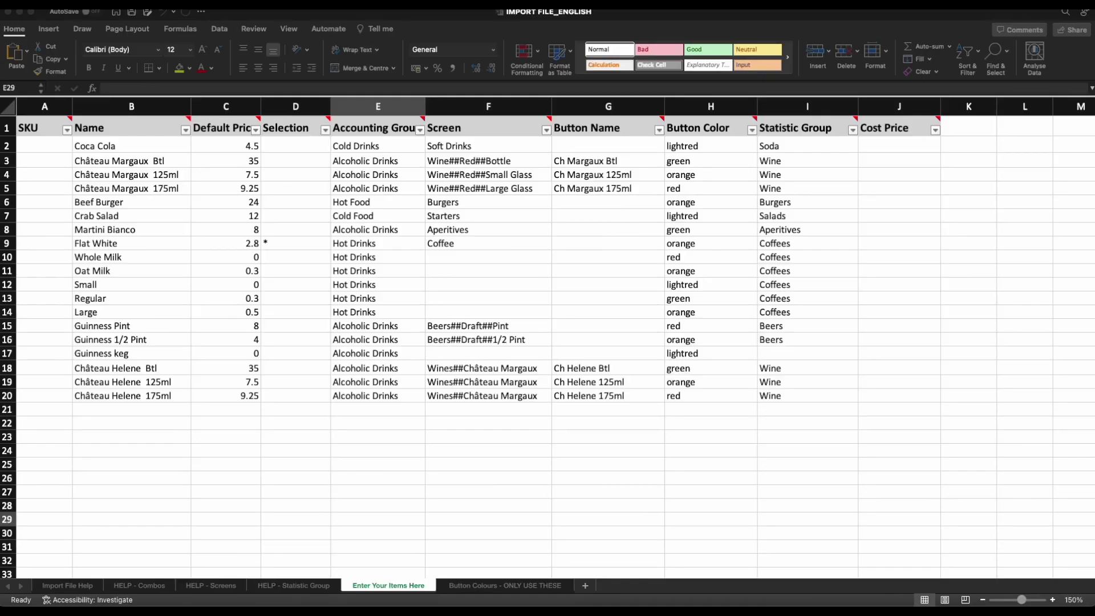
pyautogui.click(499, 132)
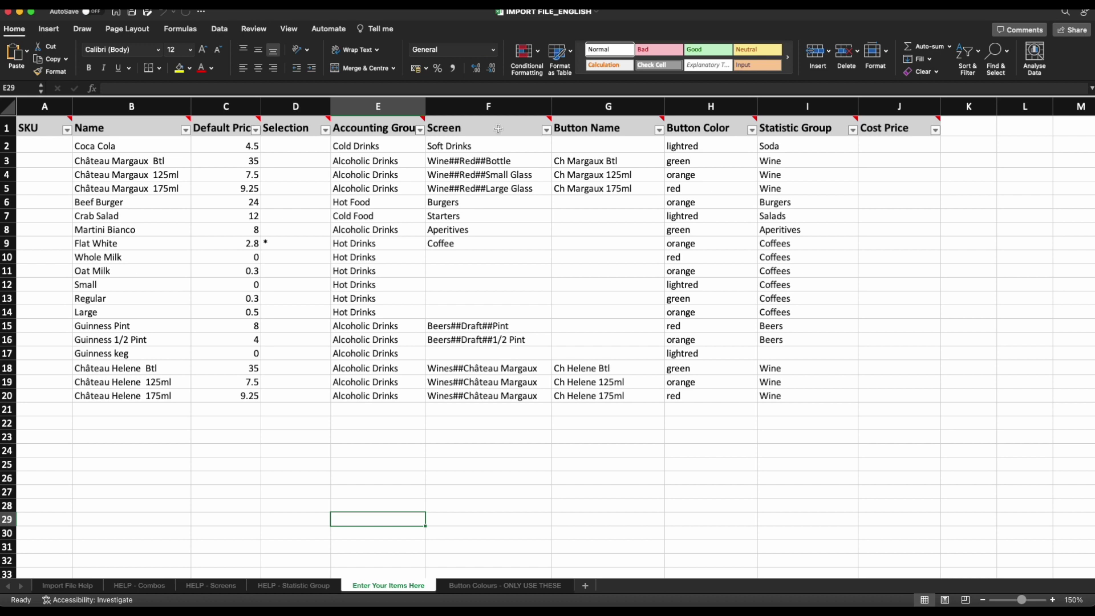
# Review the Screen column's note and the Wine##Red##Bottle path in F3, then switch to the POS.
pyautogui.click(499, 129)
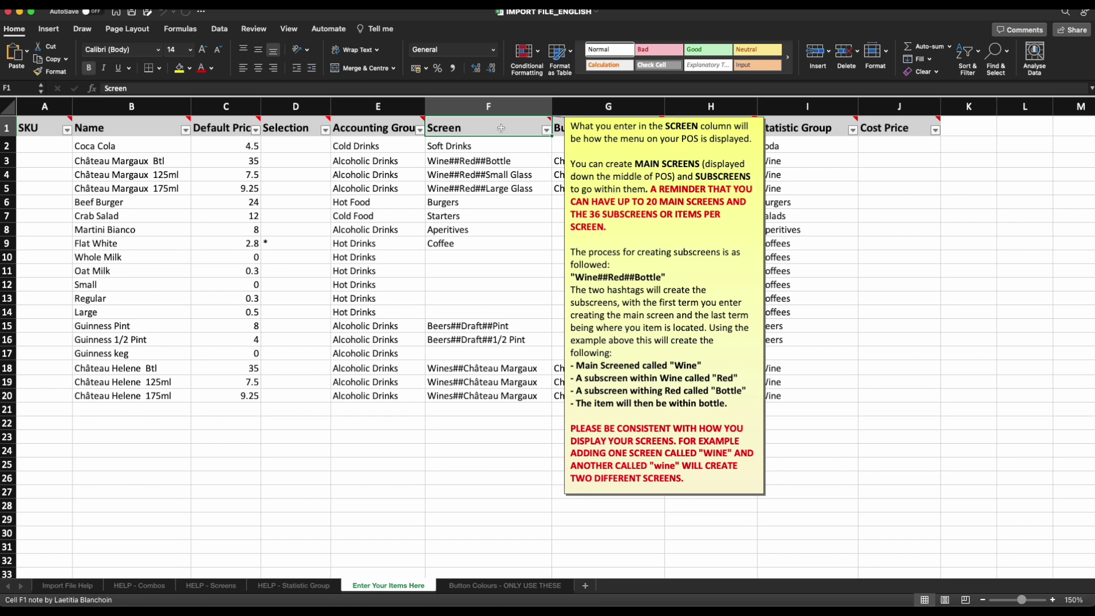
pyautogui.click(500, 115)
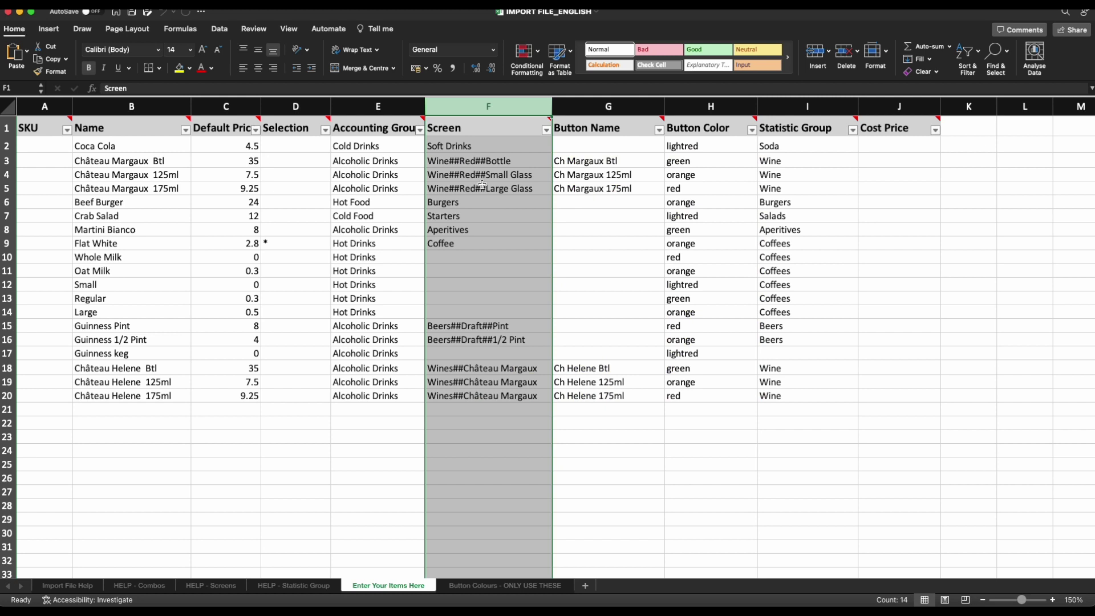
pyautogui.click(479, 147)
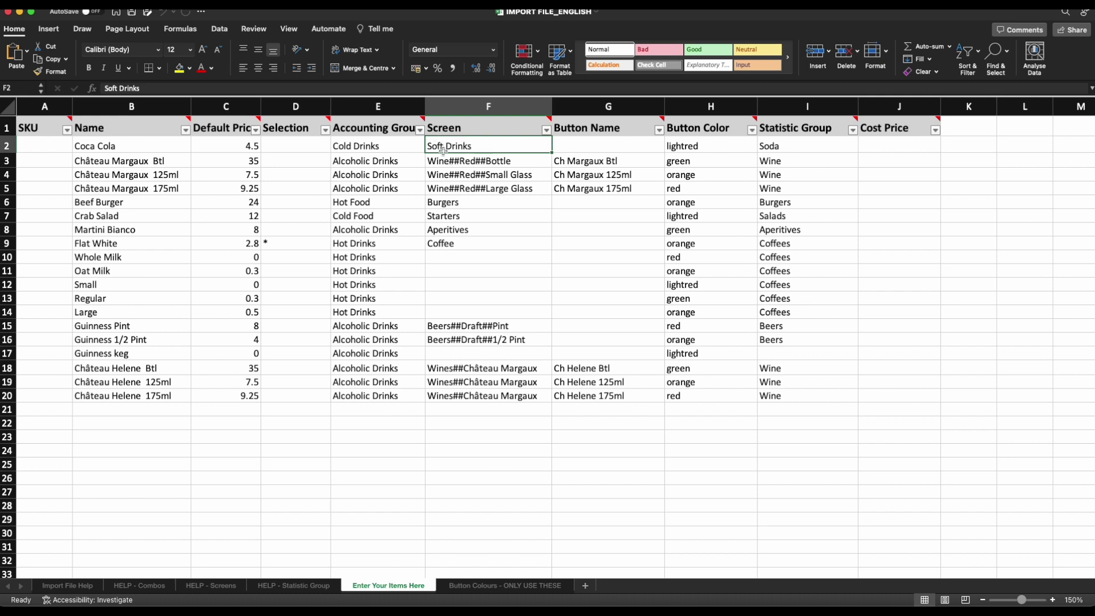
pyautogui.click(531, 163)
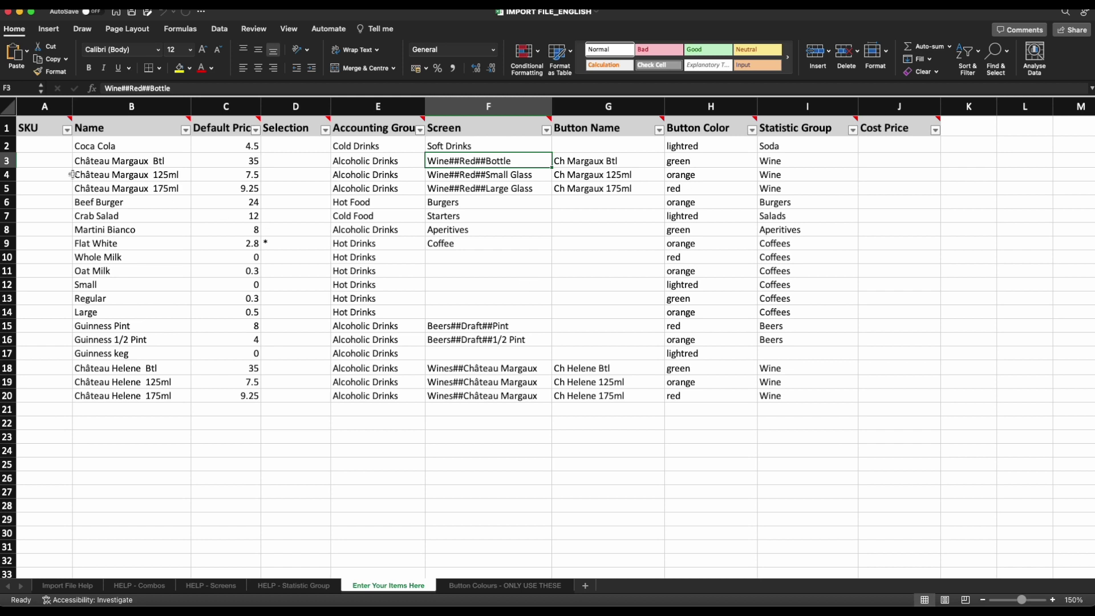
pyautogui.click(8, 160)
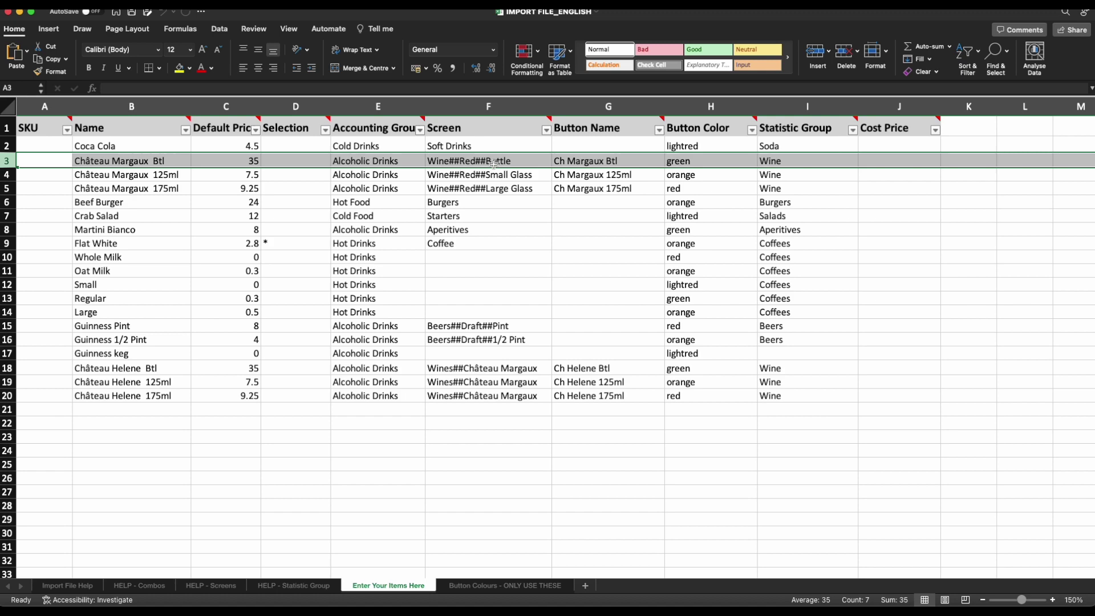
pyautogui.click(527, 162)
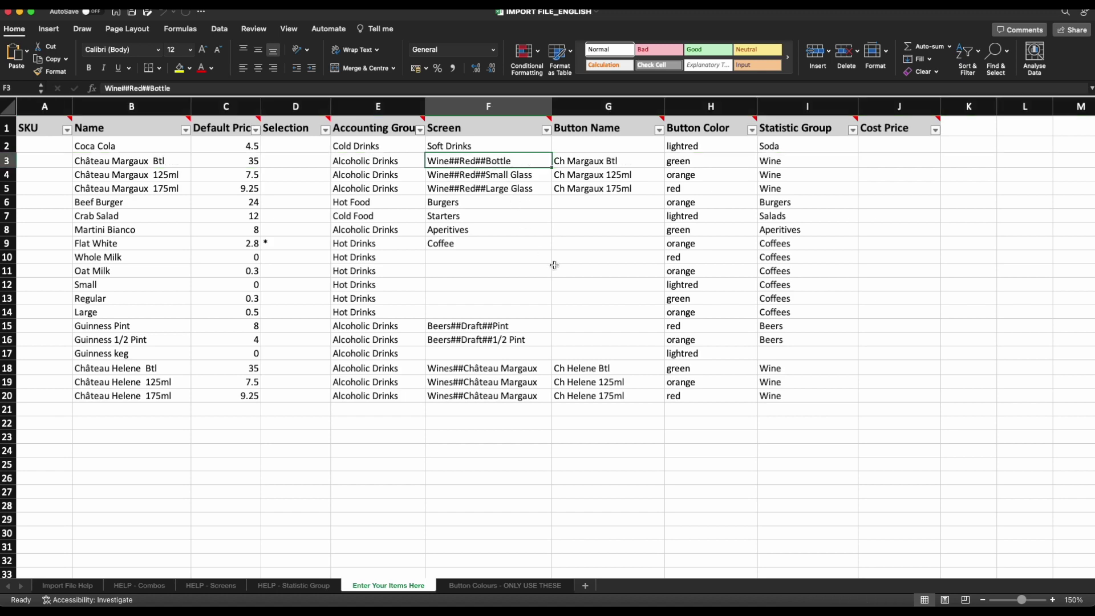
pyautogui.hotkey('ctrl', 'Right')
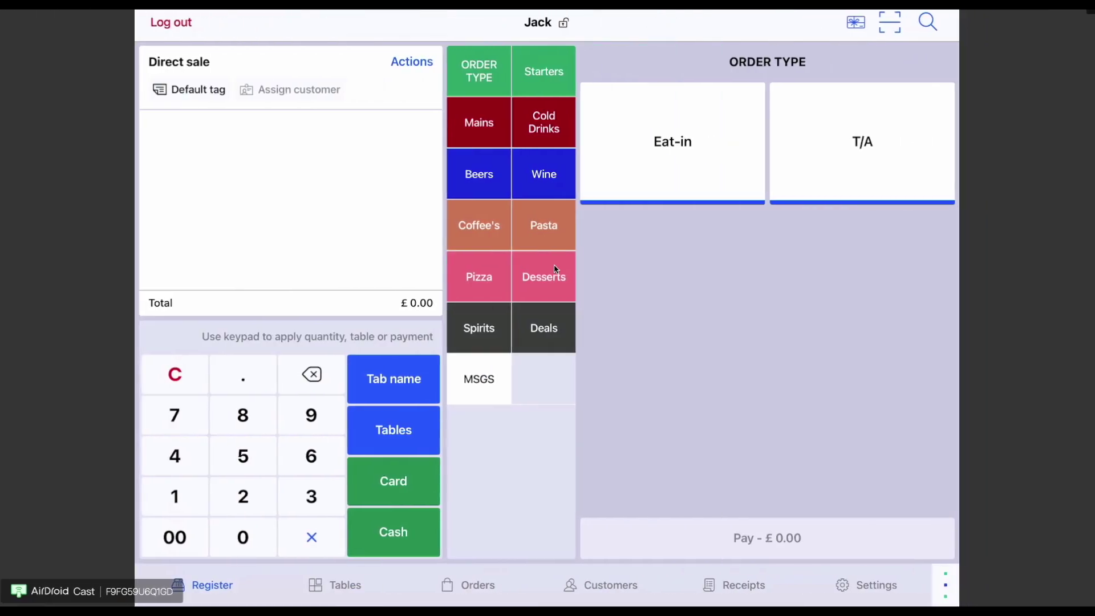
# Add a Château Margaux Bottle via Wine > Red > Bottle, then return to Excel.
pyautogui.click(549, 168)
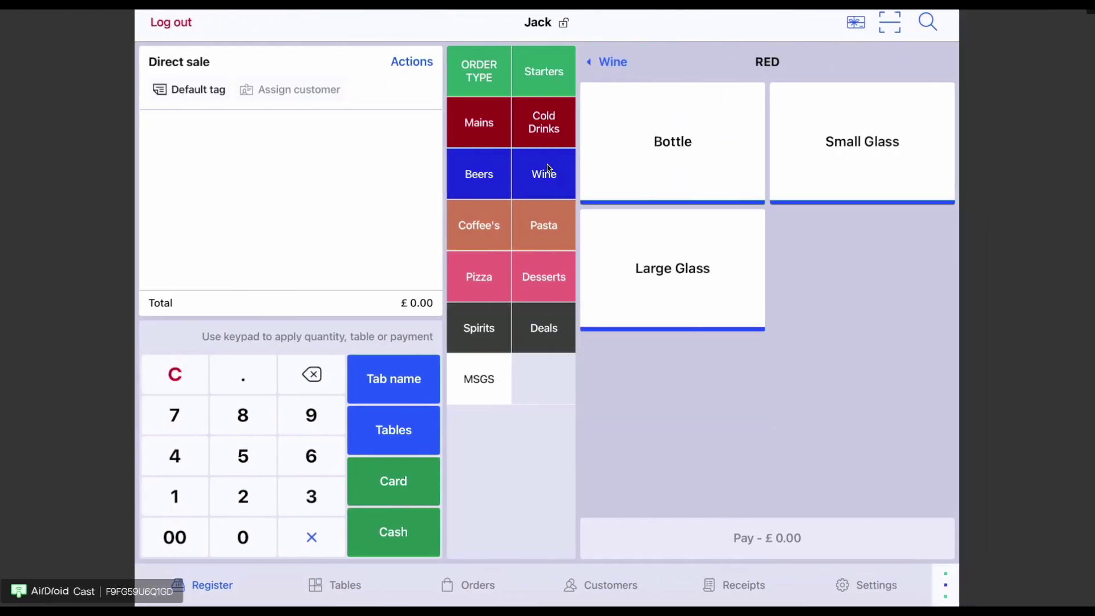
pyautogui.click(673, 141)
pyautogui.click(861, 142)
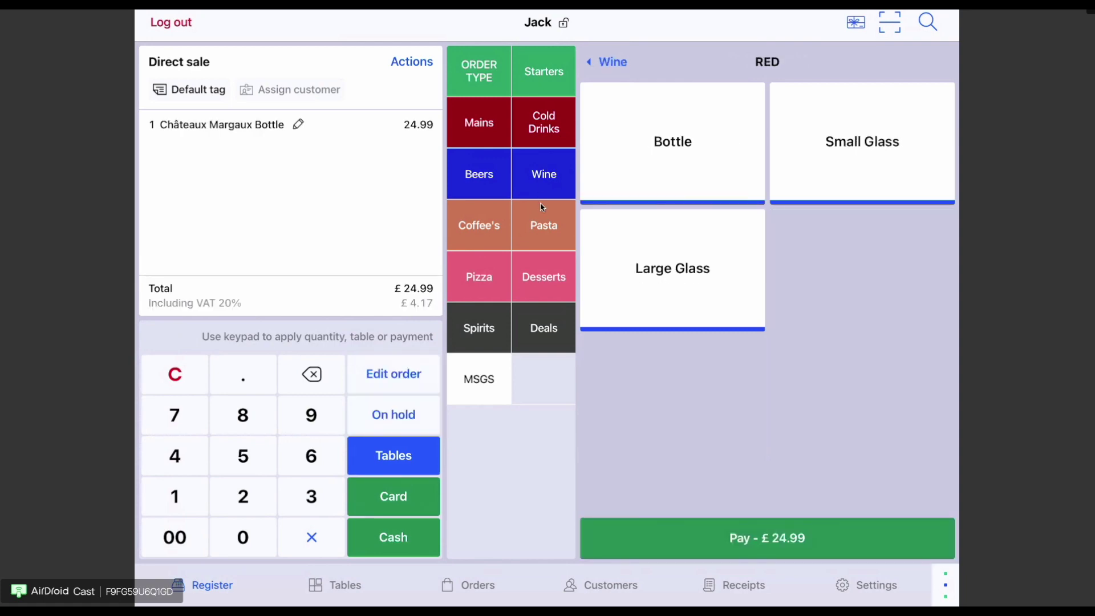
pyautogui.hotkey('ctrl', 'Left')
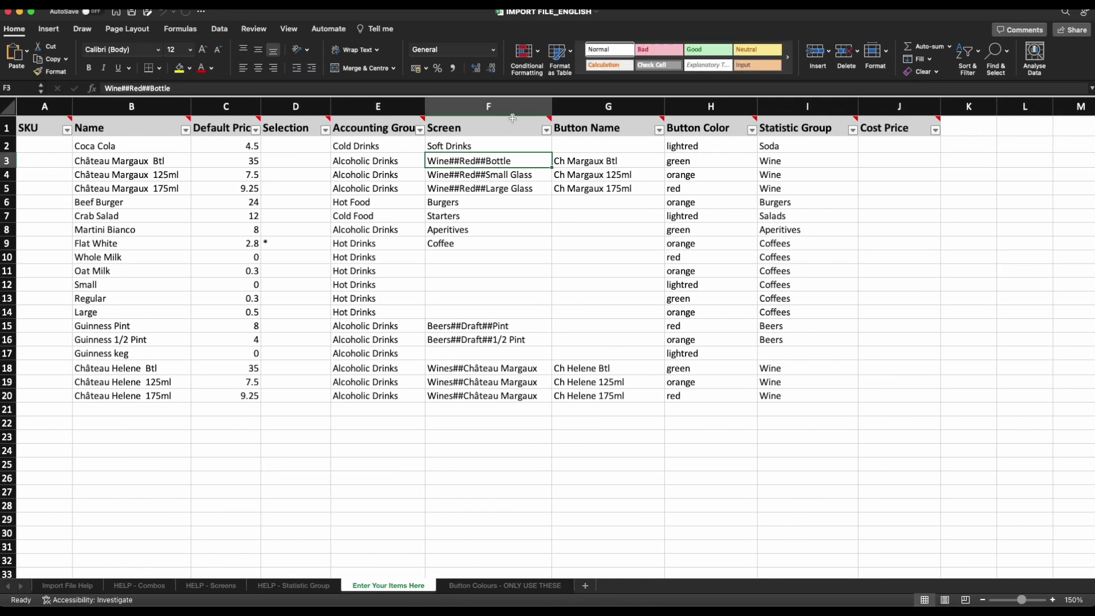
pyautogui.click(512, 108)
pyautogui.moveTo(512, 165); pyautogui.dragTo(526, 183)
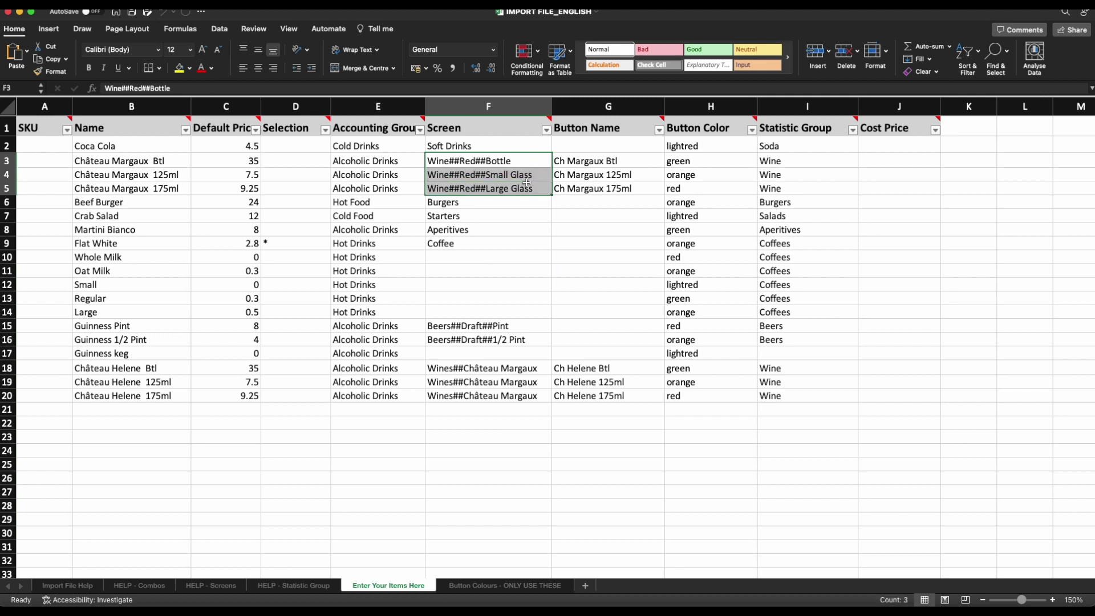
pyautogui.click(512, 216)
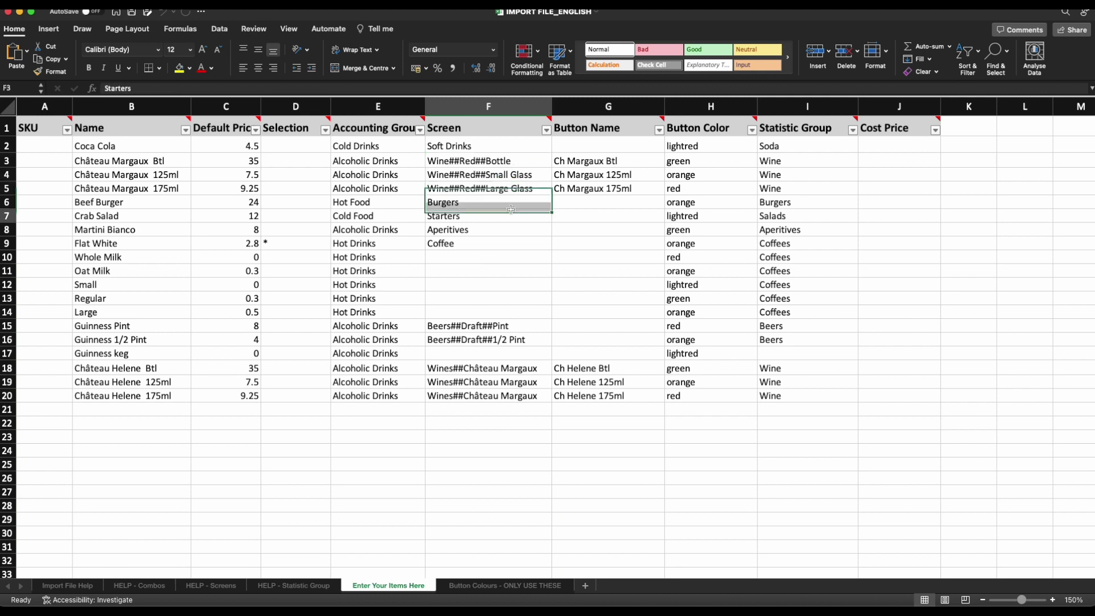
pyautogui.click(439, 178)
pyautogui.click(112, 89)
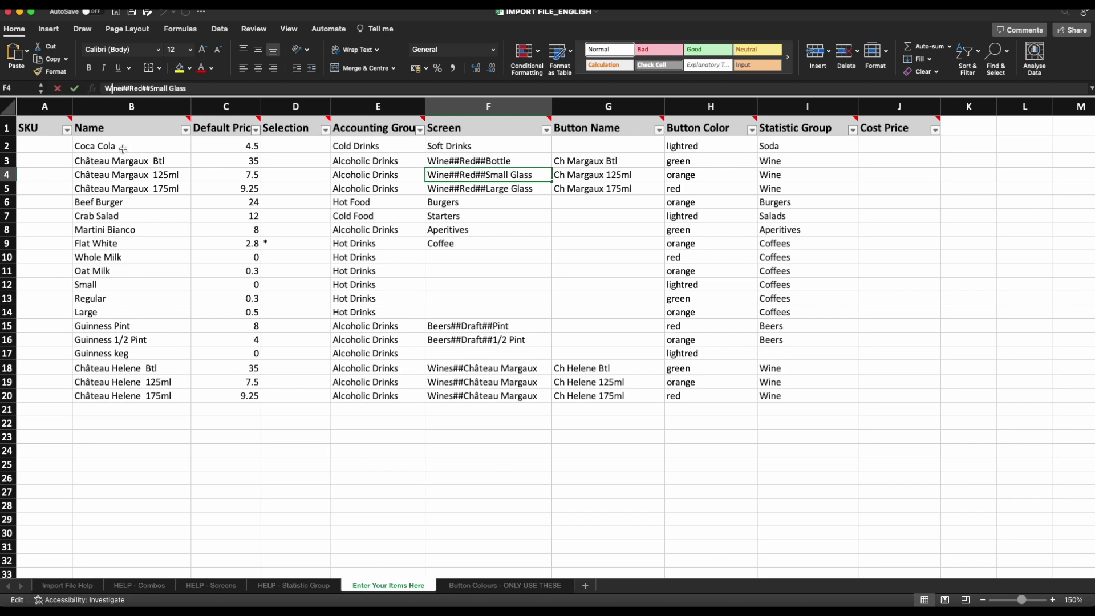
pyautogui.press('BackSpace')
pyautogui.write('w')
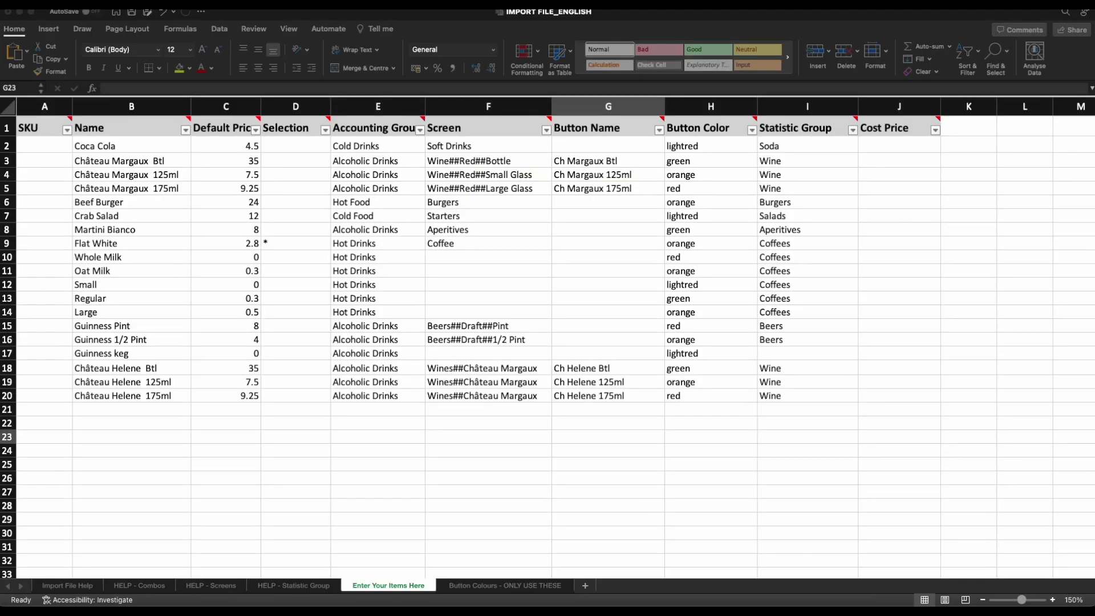
pyautogui.moveTo(637, 129)
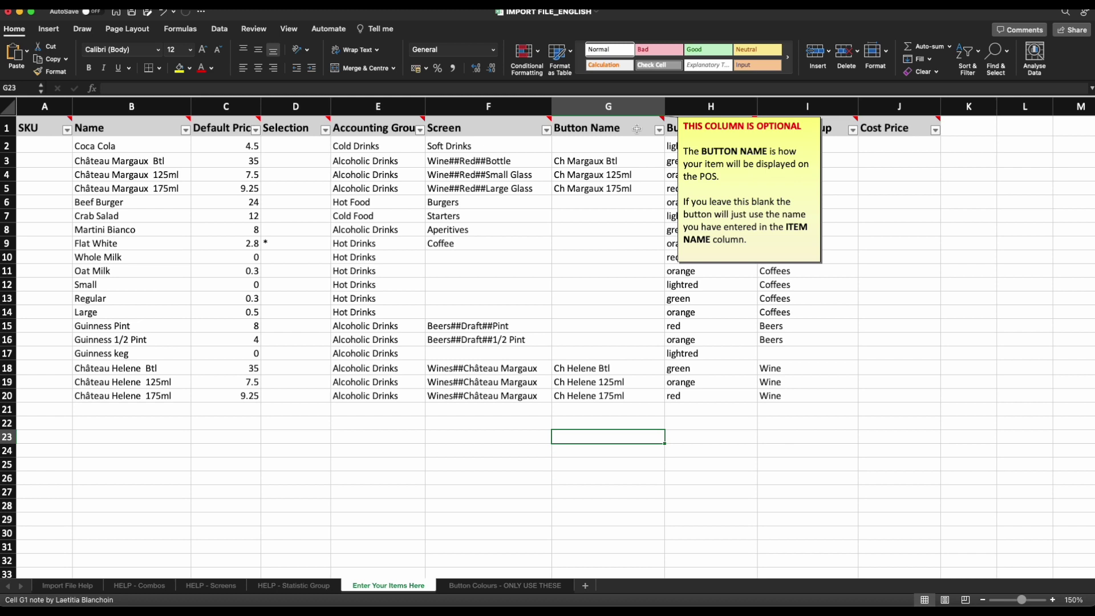
pyautogui.click(619, 106)
pyautogui.moveTo(597, 204); pyautogui.dragTo(132, 349)
pyautogui.click(114, 284)
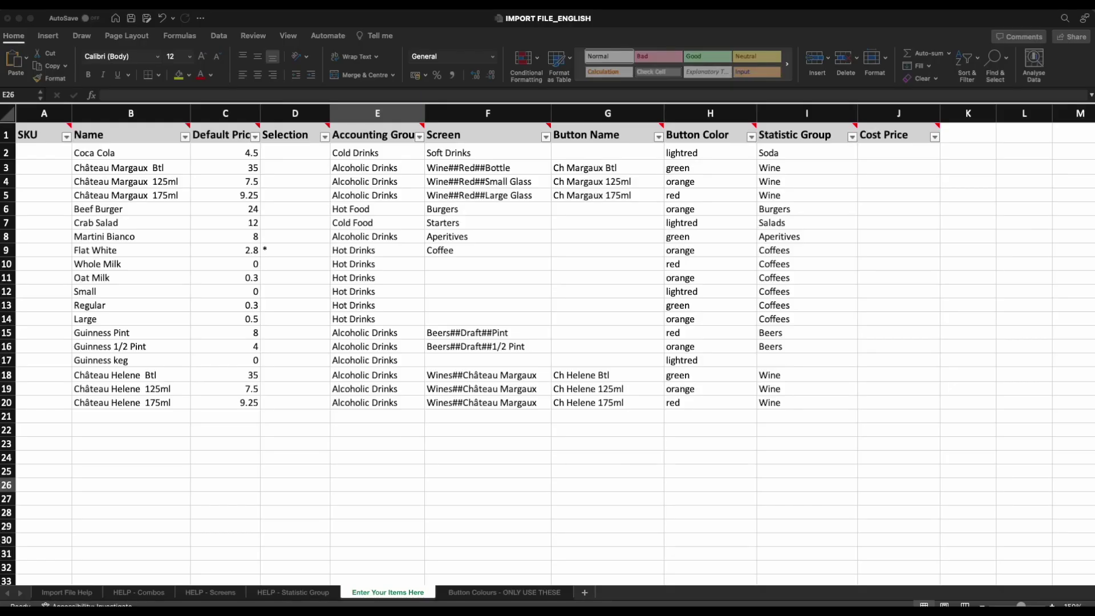
pyautogui.click(725, 133)
pyautogui.moveTo(726, 137)
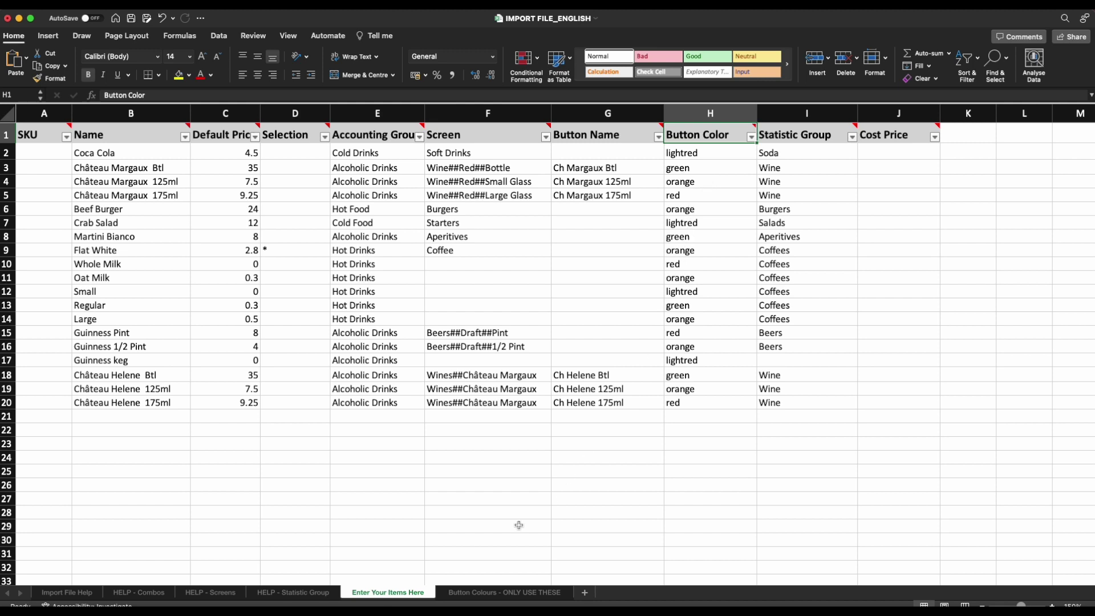
pyautogui.click(484, 598)
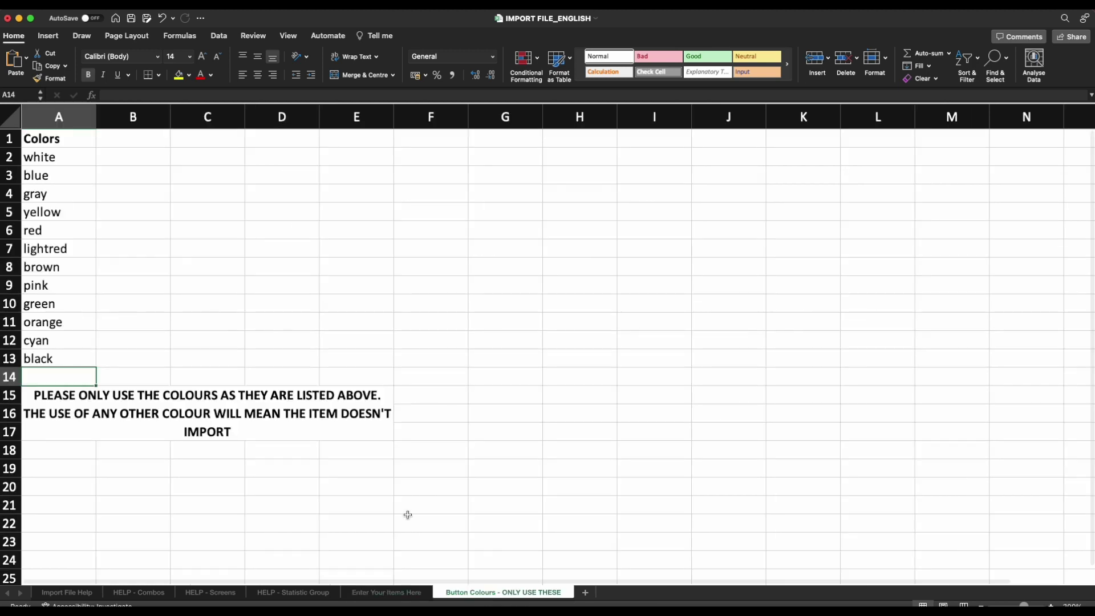
pyautogui.moveTo(59, 160); pyautogui.dragTo(66, 358)
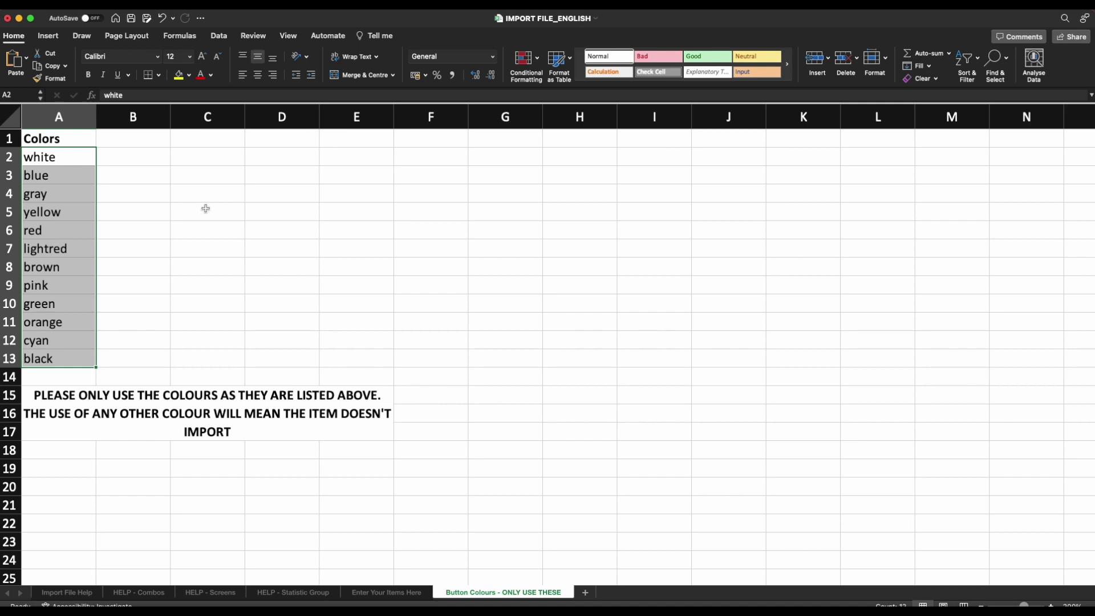
pyautogui.click(205, 209)
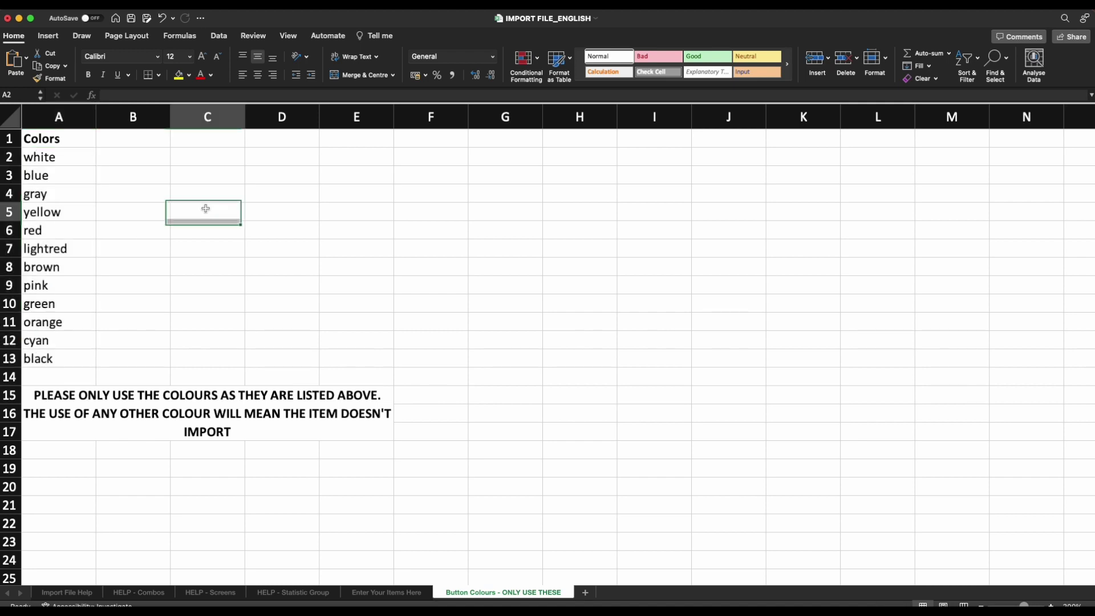
pyautogui.click(87, 192)
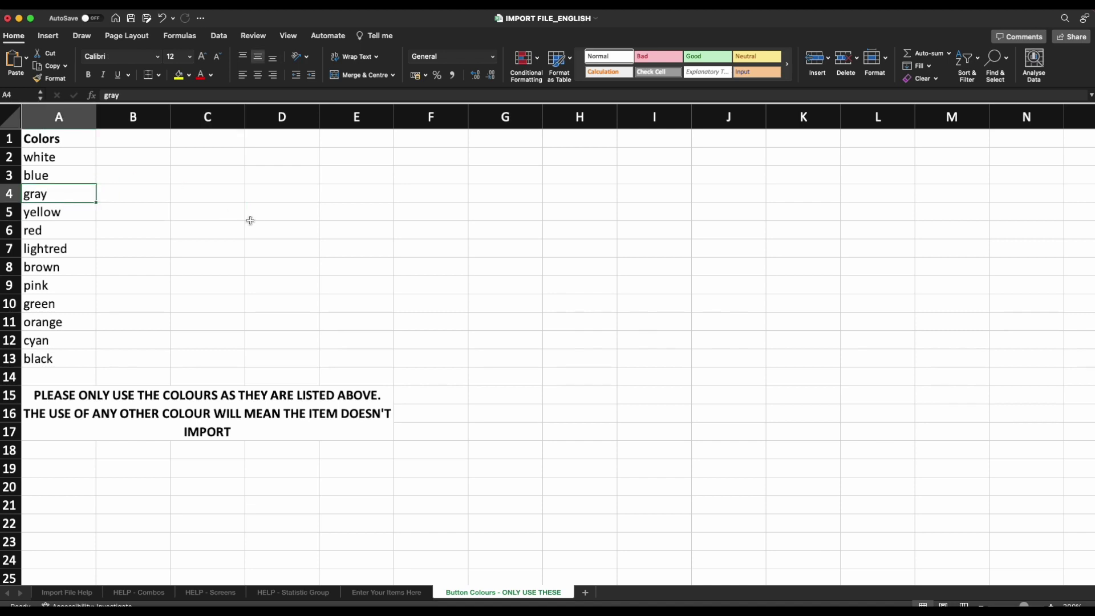
pyautogui.click(86, 243)
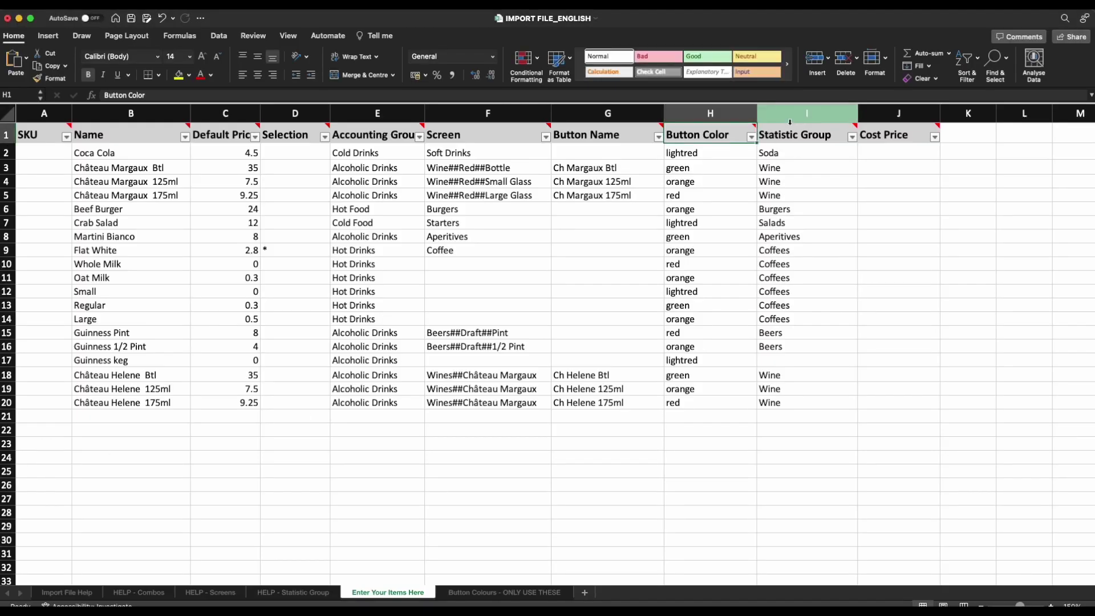
pyautogui.press('Down')
pyautogui.press('Down')
pyautogui.press('Down')
pyautogui.press('Down')
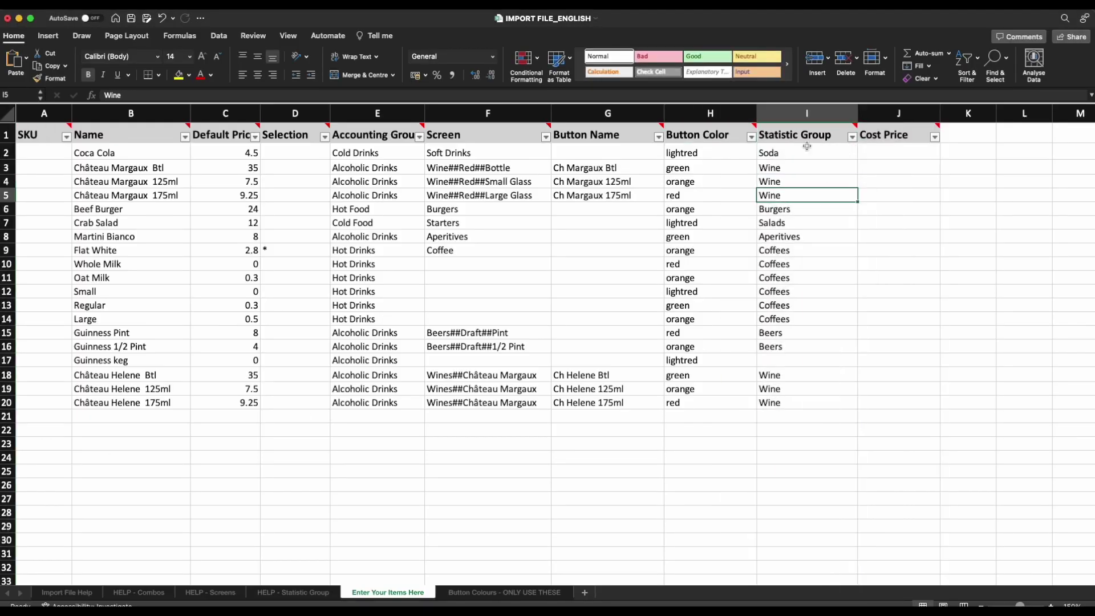
pyautogui.moveTo(873, 139)
pyautogui.click(807, 113)
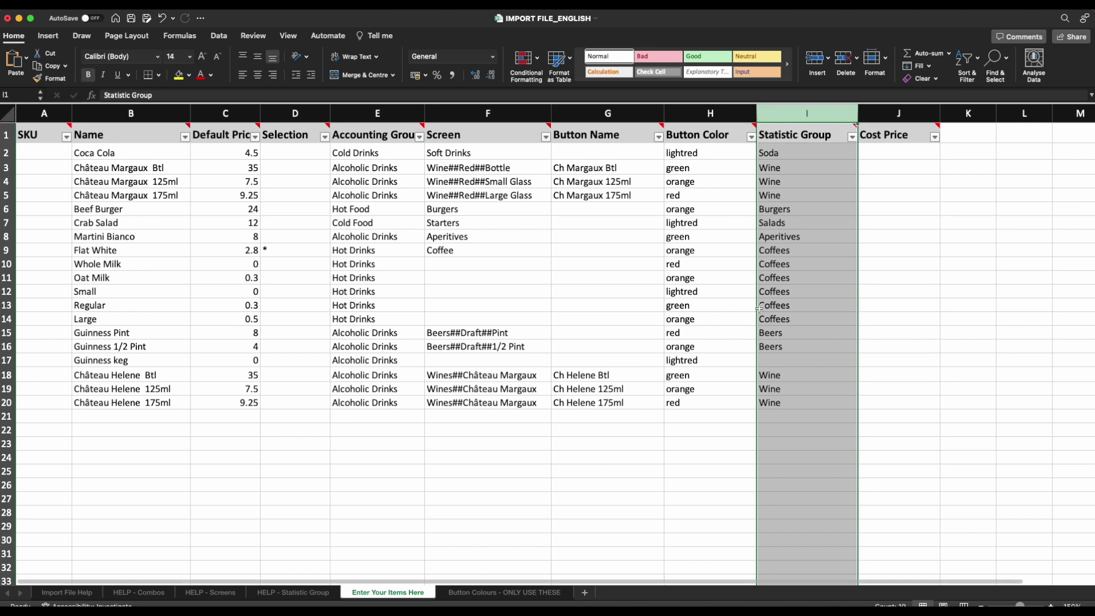
pyautogui.moveTo(790, 153); pyautogui.dragTo(790, 404)
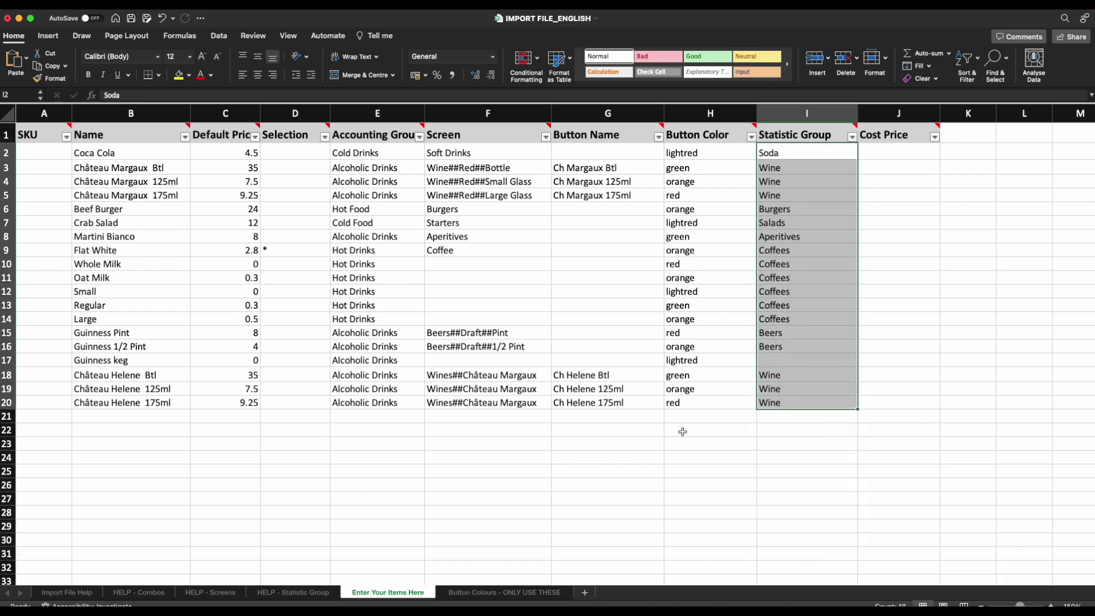
pyautogui.click(368, 207)
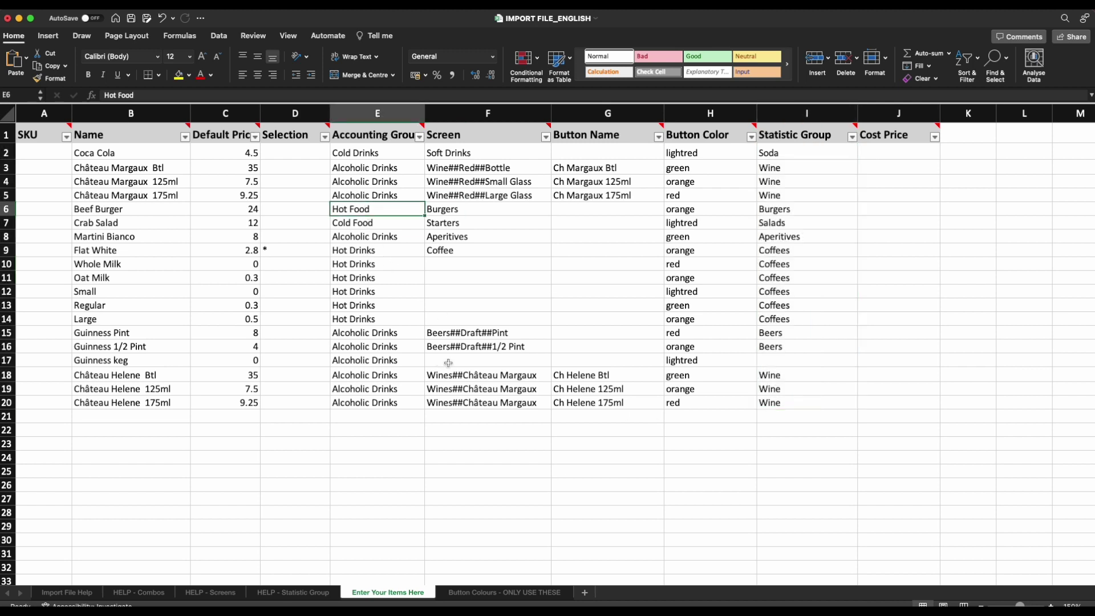
pyautogui.click(795, 209)
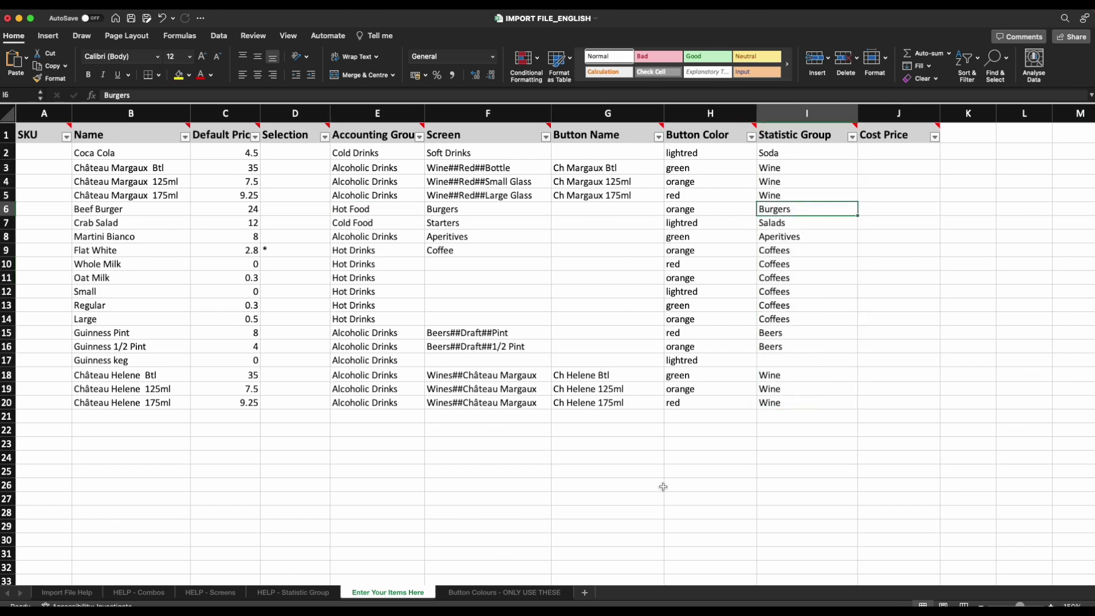
pyautogui.click(899, 113)
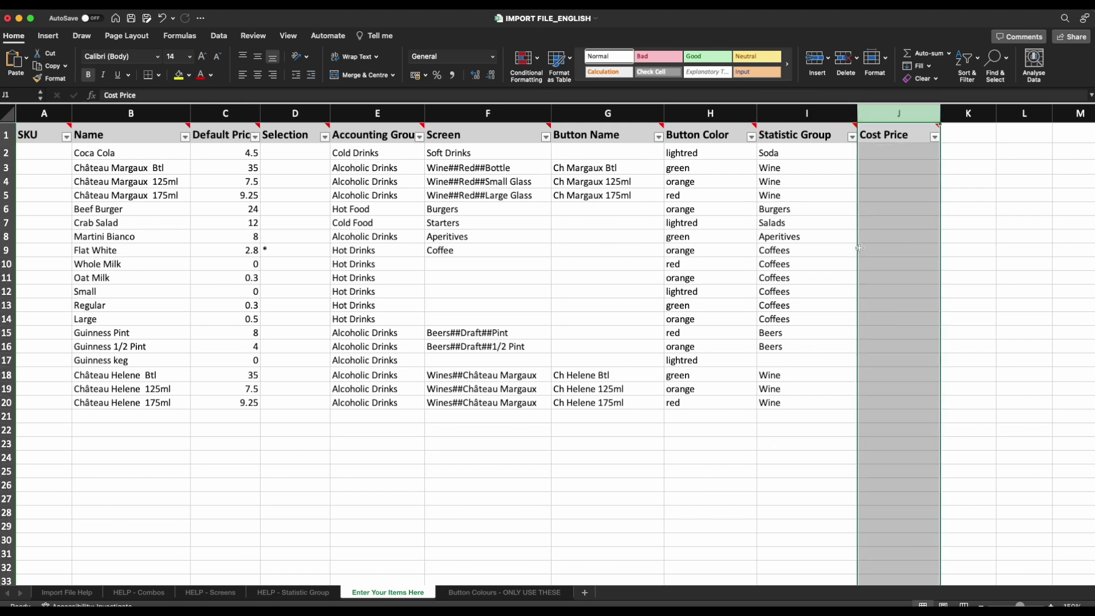
# Enter cost prices 1.22 for Coca Cola in J2 and 1.11 for Château Margaux Btl in J3.
pyautogui.click(880, 154)
pyautogui.write('1.22')
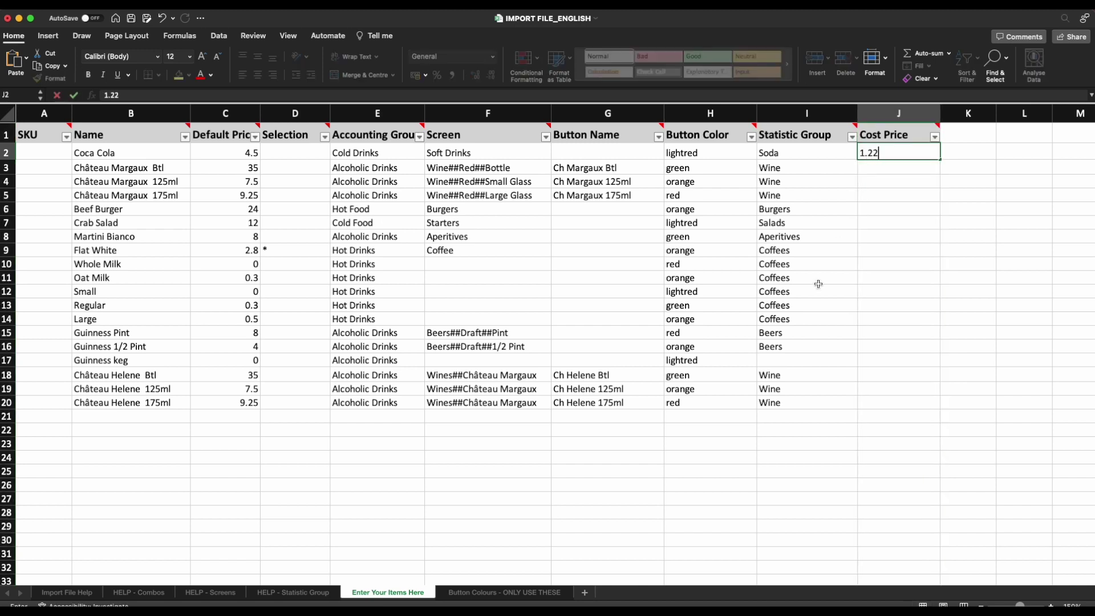
pyautogui.press('Return')
pyautogui.write('1.11')
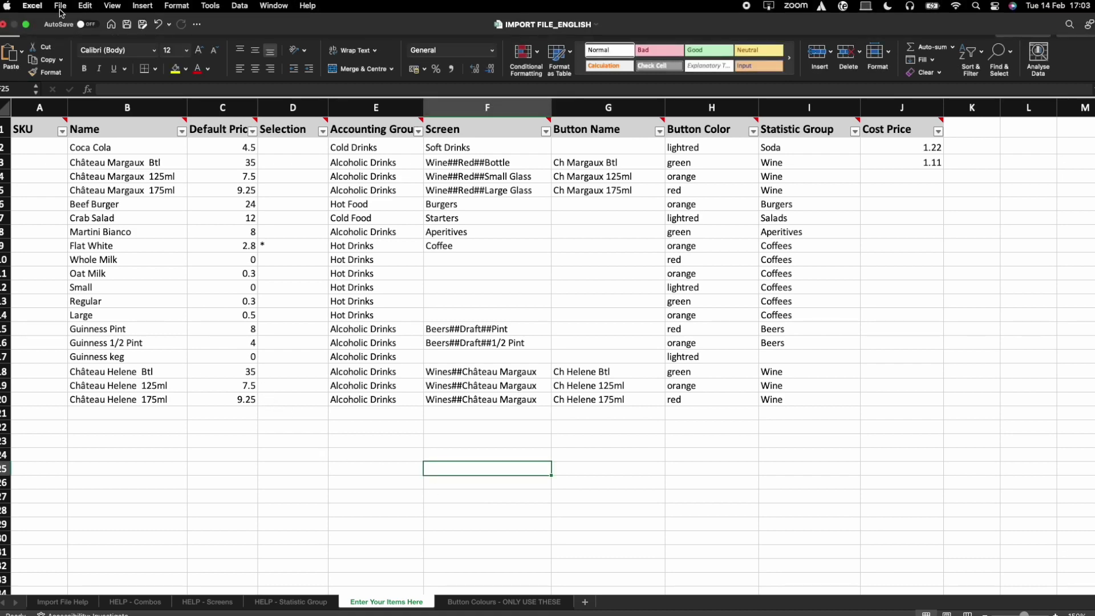
pyautogui.click(61, 9)
pyautogui.click(126, 109)
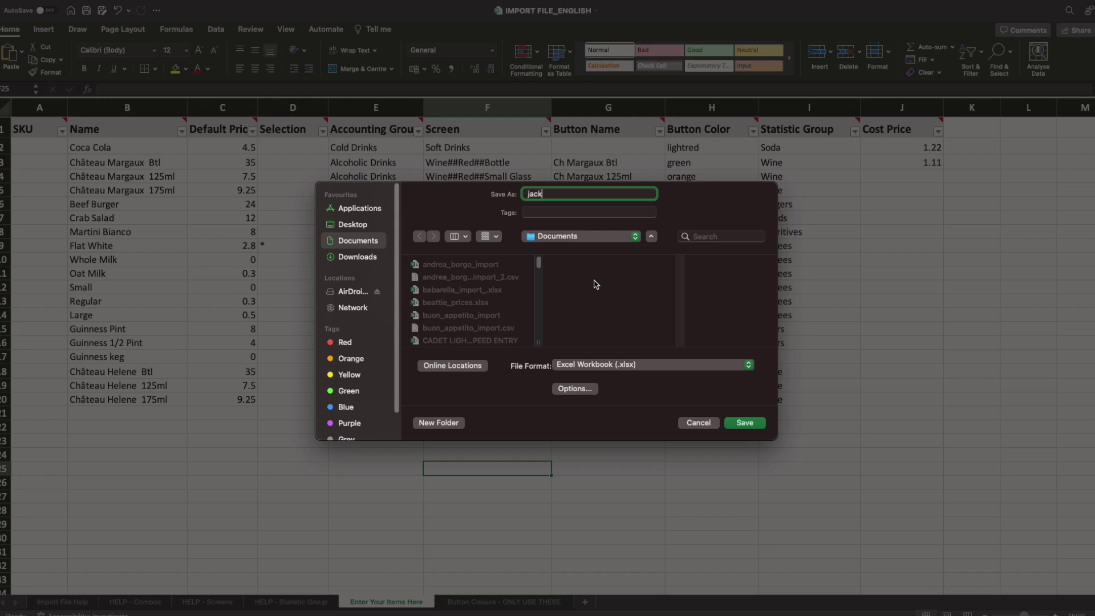
pyautogui.click(752, 425)
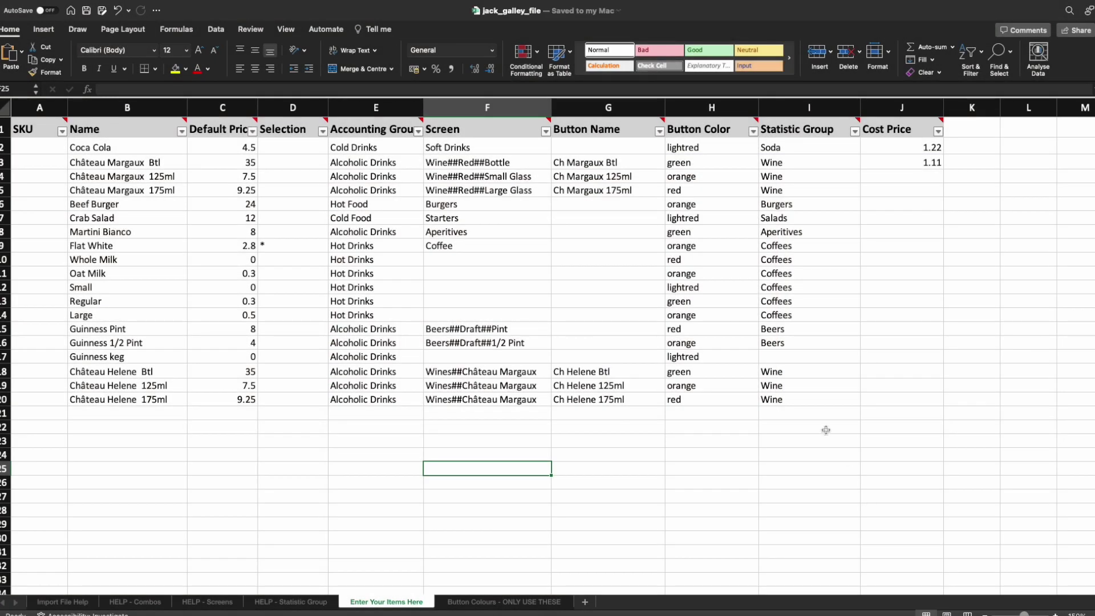